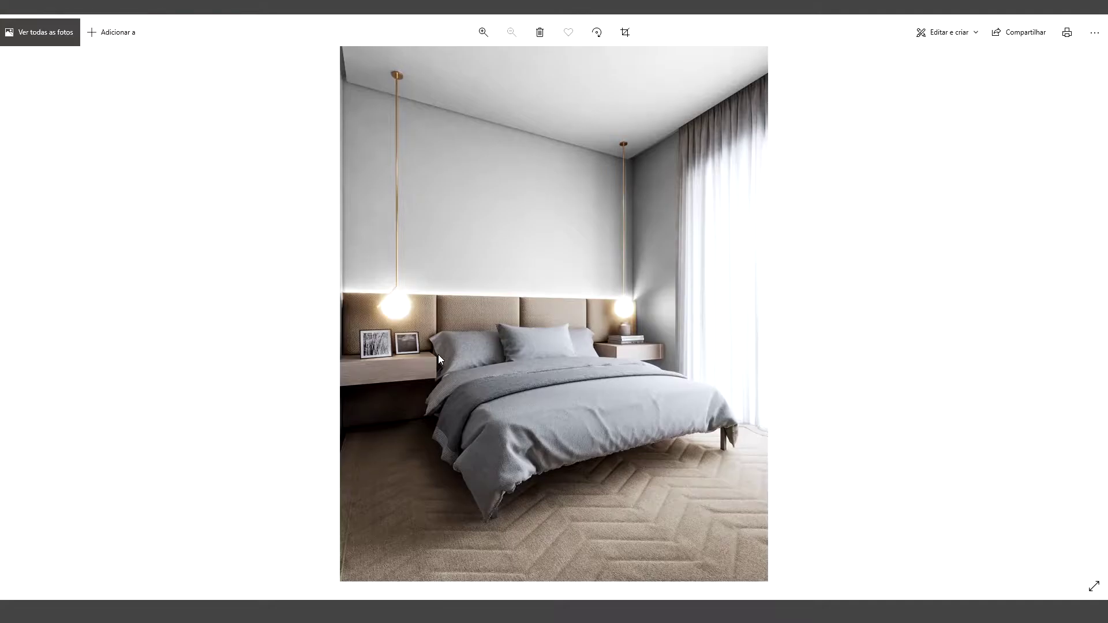
Browse the rendered bedroom reference images, comparing the wide views and the close-ups of the pendant lamp
{"action": "key", "text": "Right"}
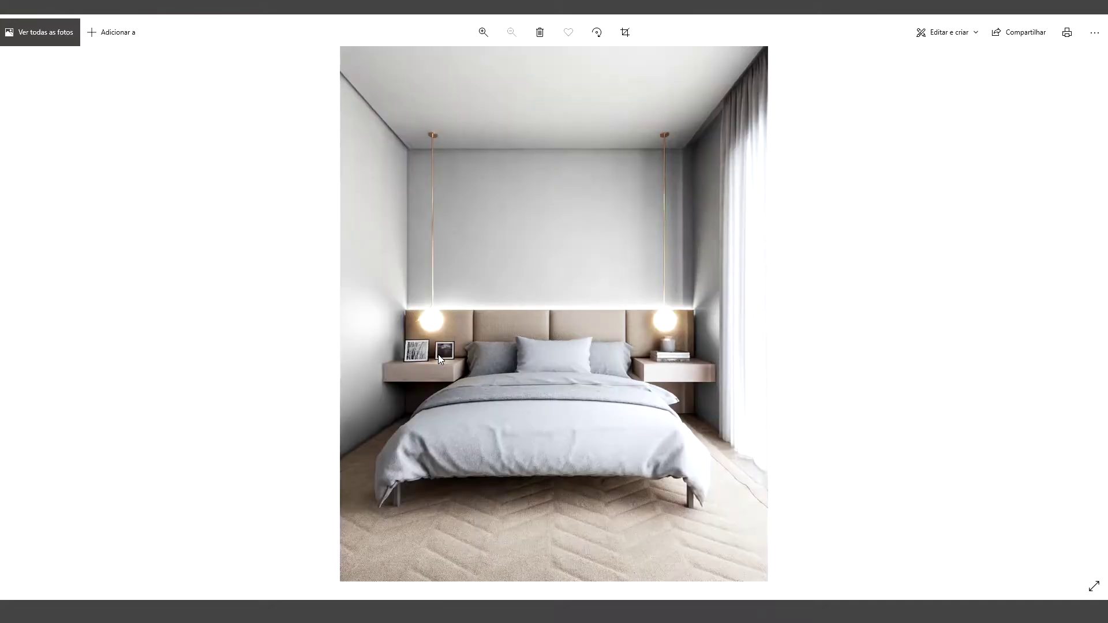
{"action": "key", "text": "Right"}
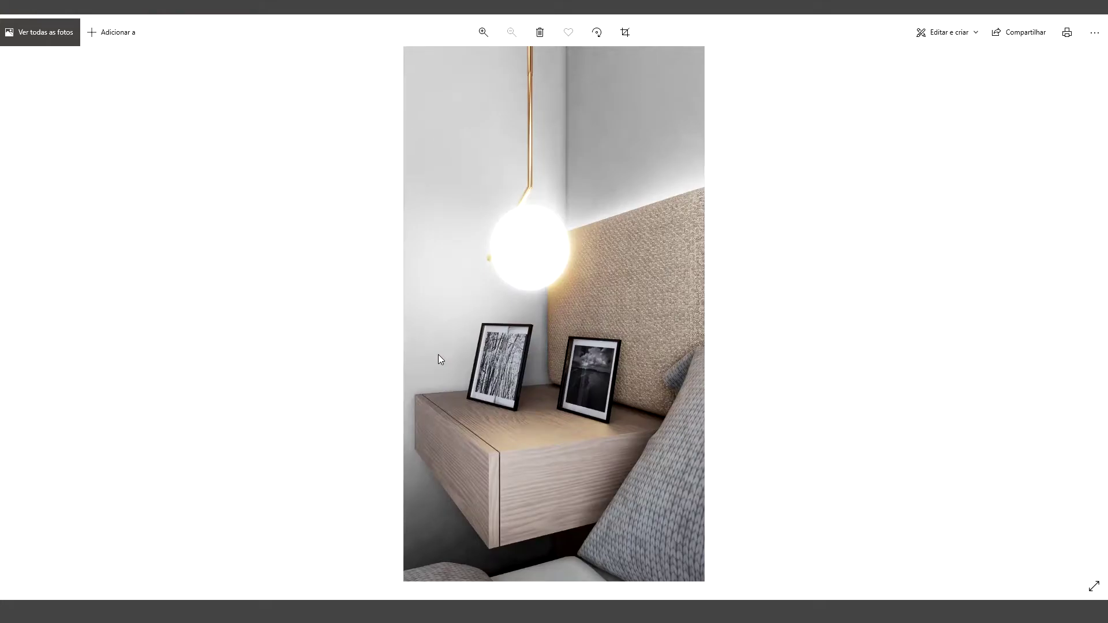
{"action": "key", "text": "Right"}
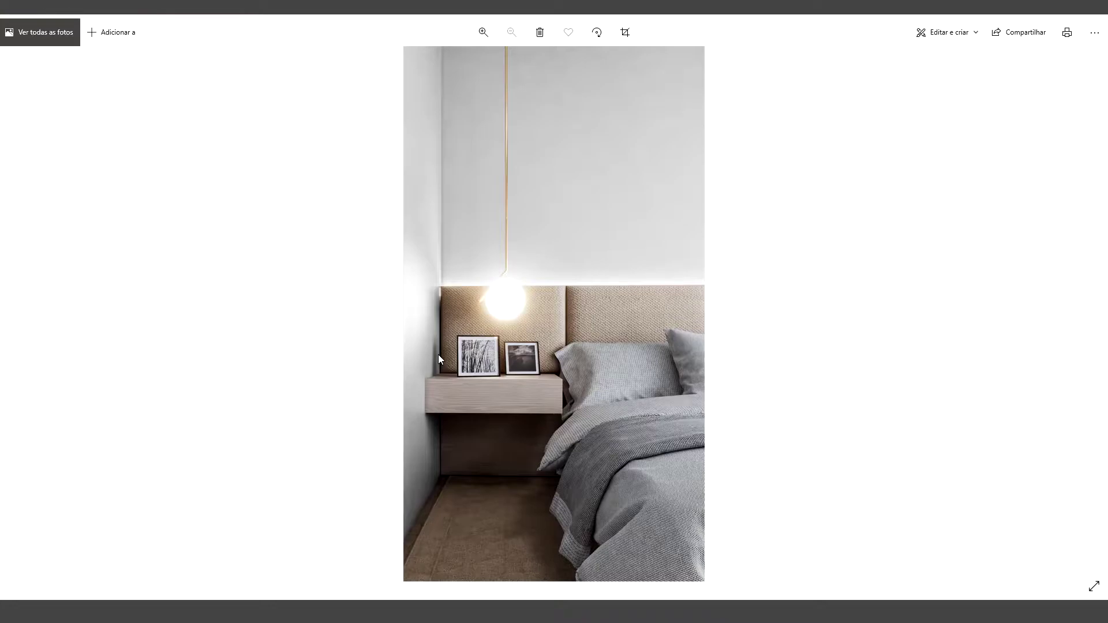
{"action": "key", "text": "Right"}
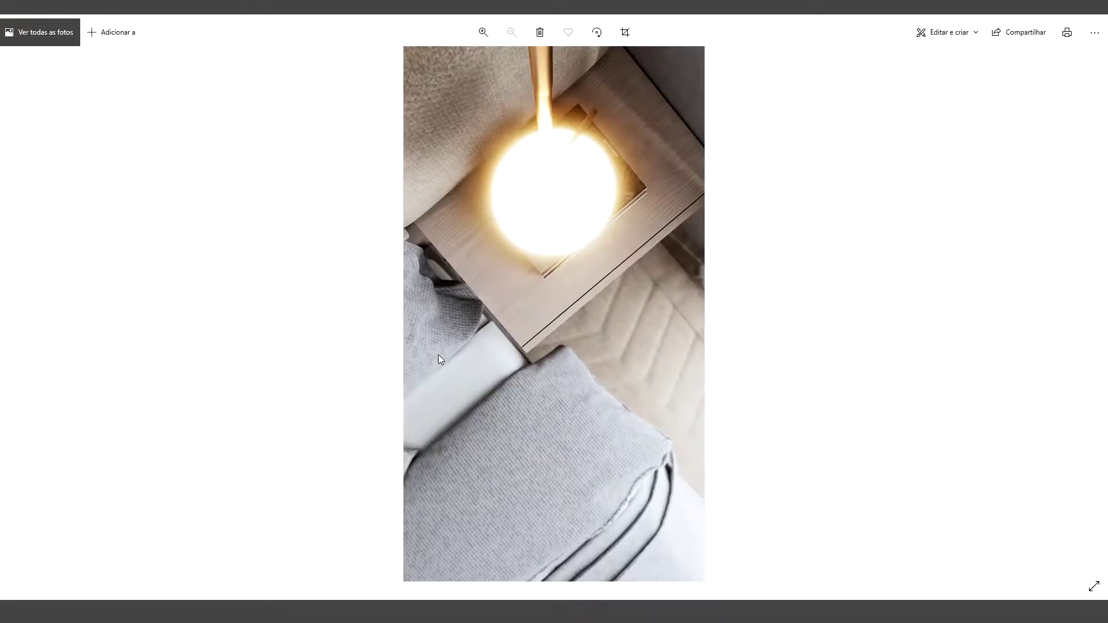
{"action": "key", "text": "Left"}
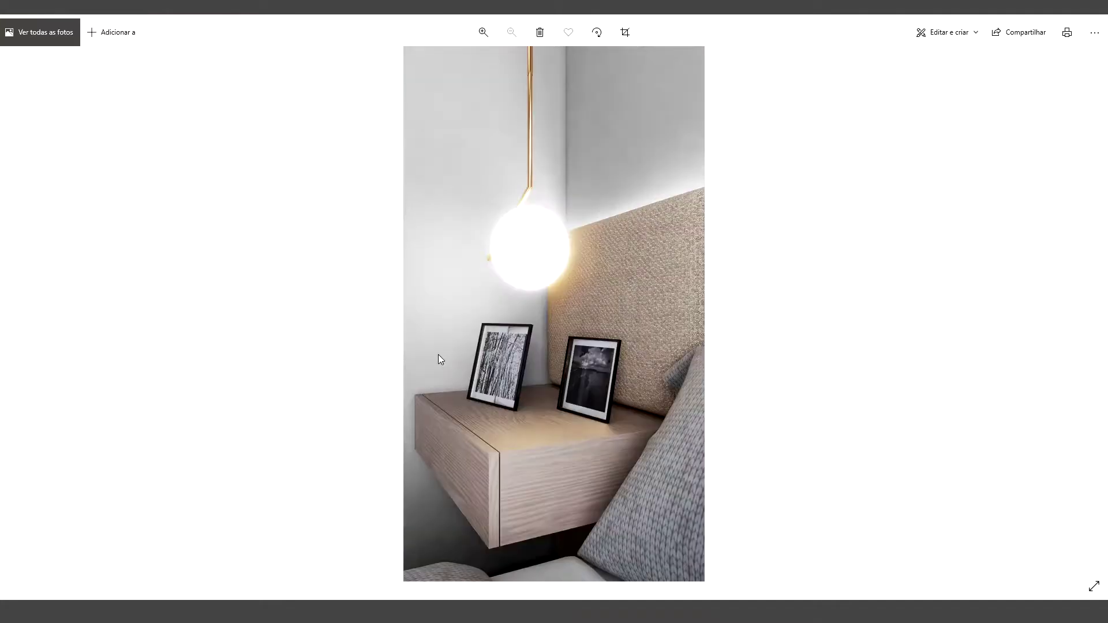
{"action": "key", "text": "Right"}
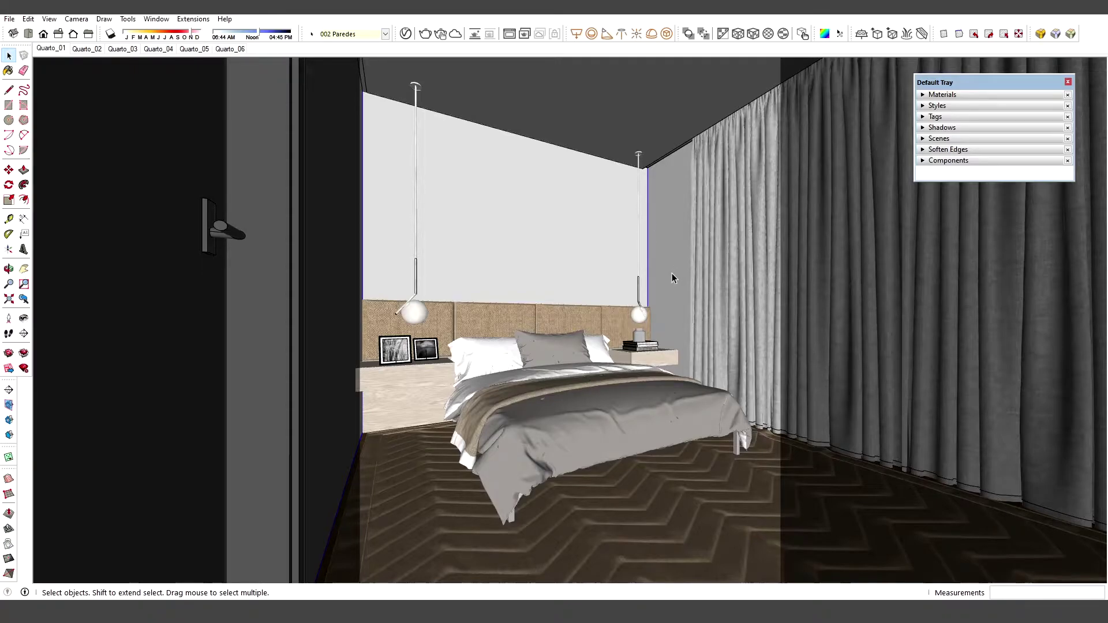
Open the nested groups of the pendant lamp beside the picture frames and select the group of its spherical globe
{"action": "left_click", "coordinate": [460, 308]}
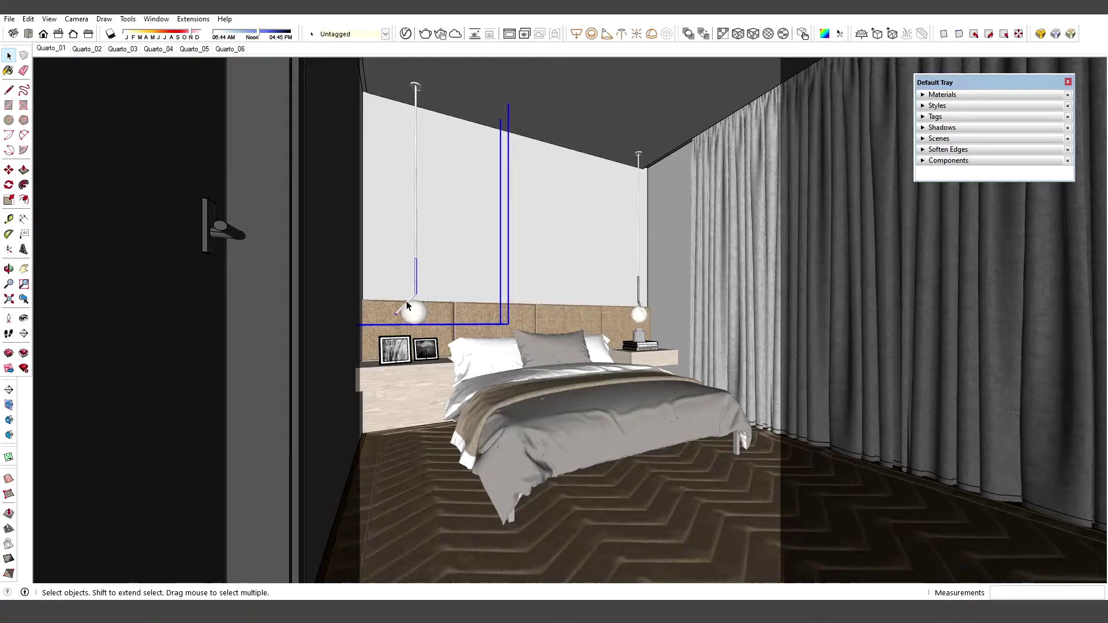
{"action": "scroll", "coordinate": [407, 300], "scroll_direction": "up", "scroll_amount": 5}
{"action": "middle_click_drag", "start_coordinate": [408, 301], "coordinate": [478, 310]}
{"action": "scroll", "coordinate": [461, 341], "scroll_direction": "up", "scroll_amount": 2}
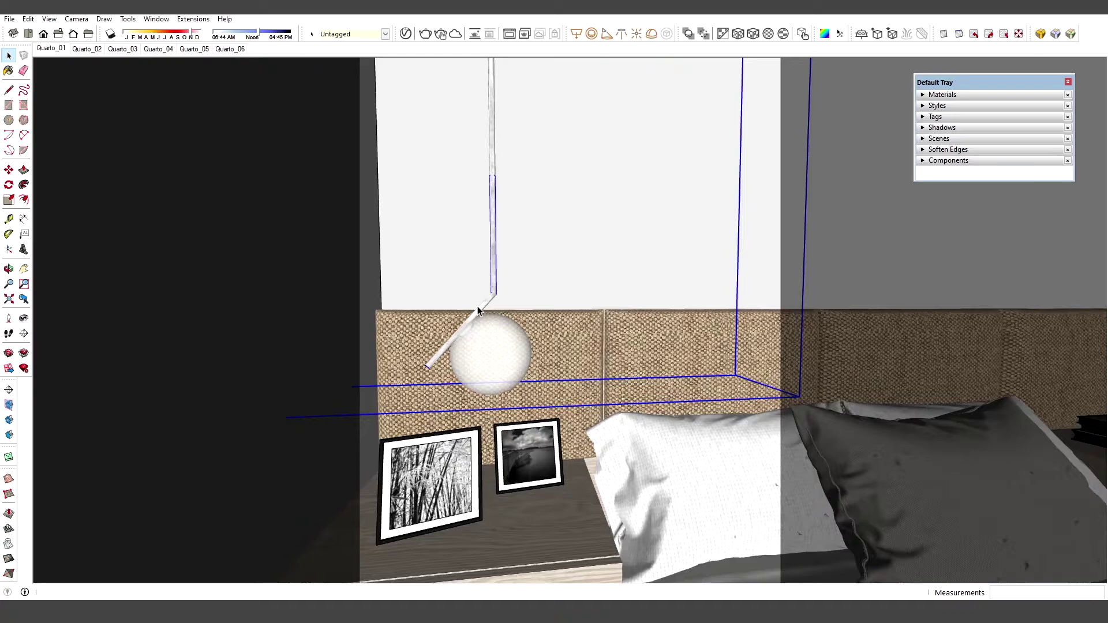
{"action": "double_click", "coordinate": [492, 347]}
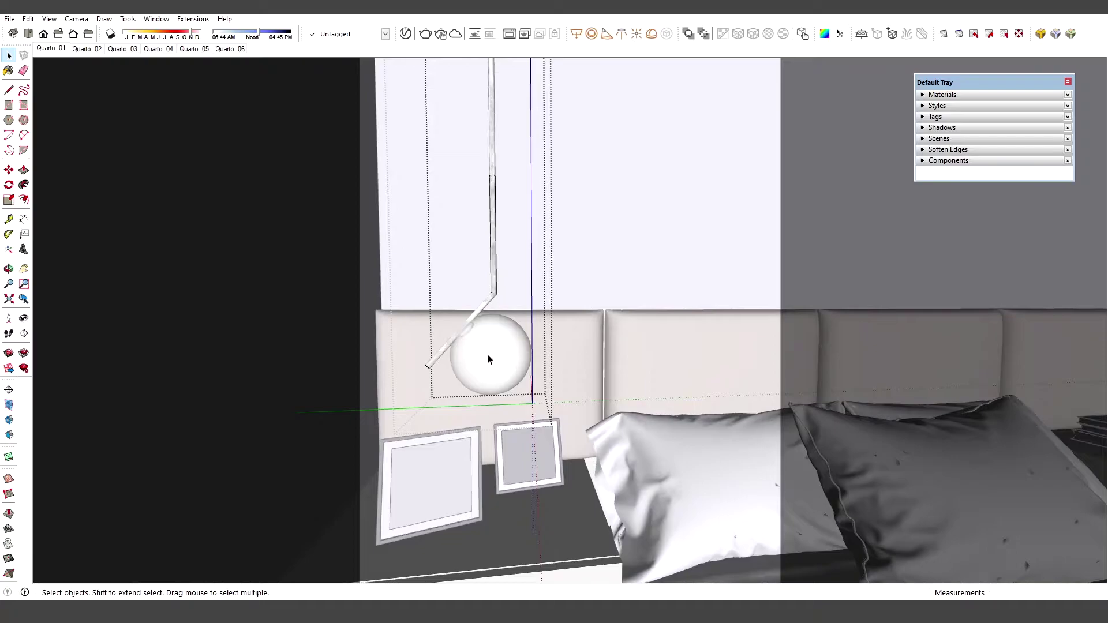
{"action": "double_click", "coordinate": [502, 354]}
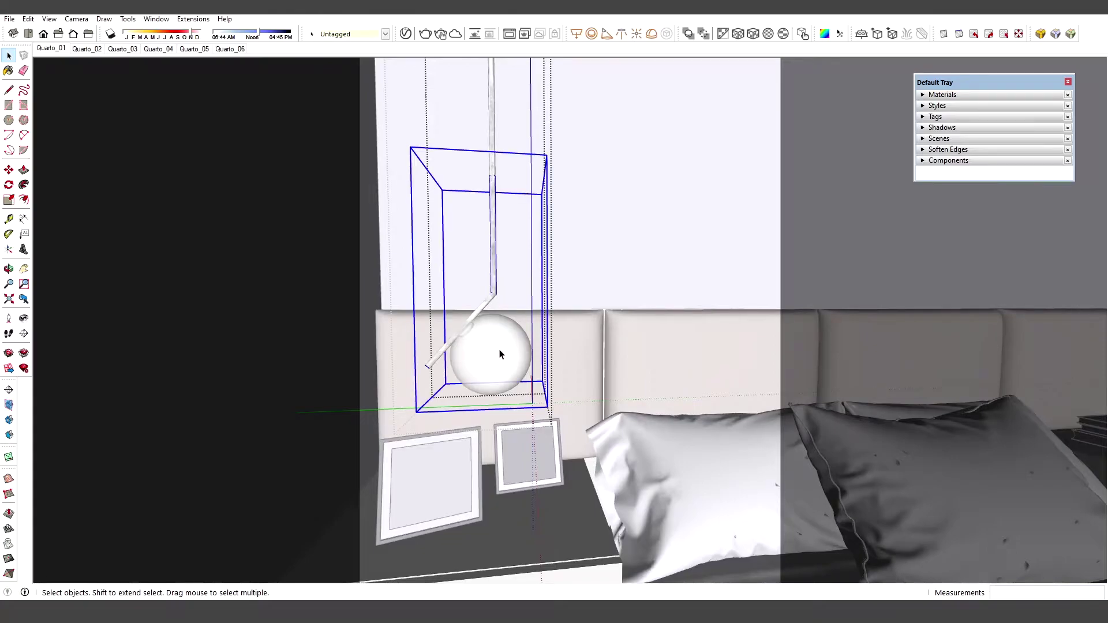
{"action": "double_click", "coordinate": [493, 356]}
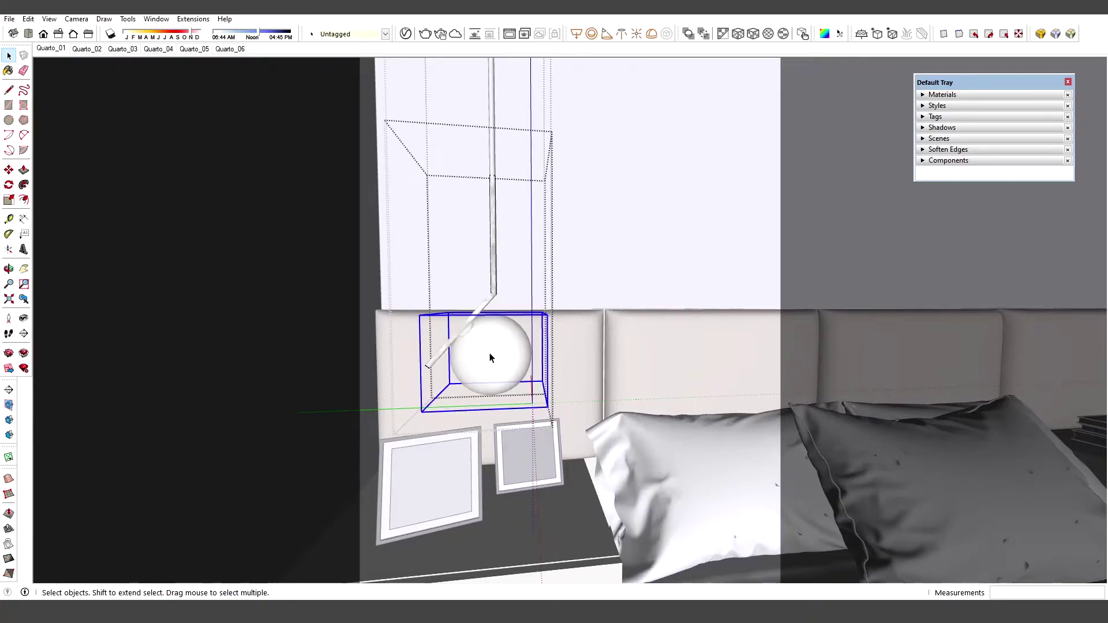
{"action": "left_click", "coordinate": [508, 347]}
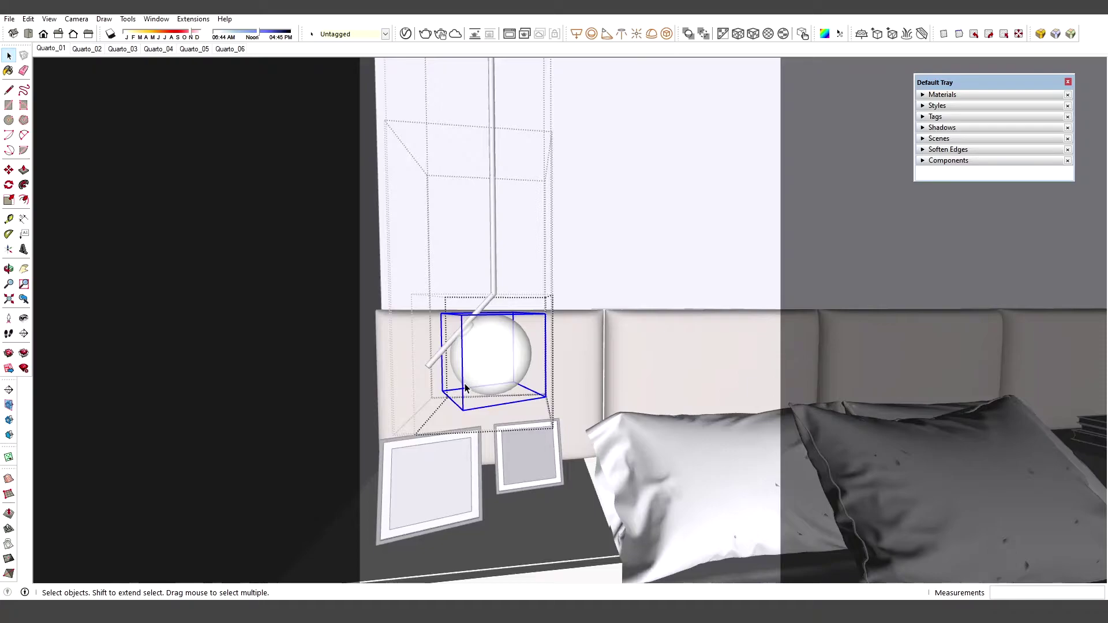
{"action": "double_click", "coordinate": [490, 357]}
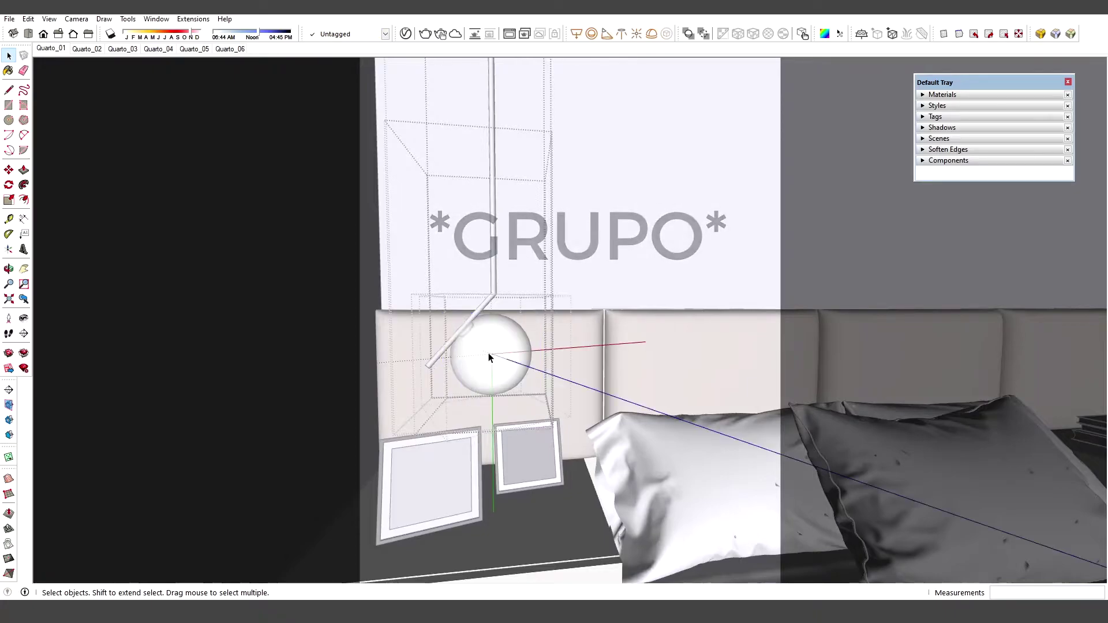
{"action": "left_click", "coordinate": [501, 359]}
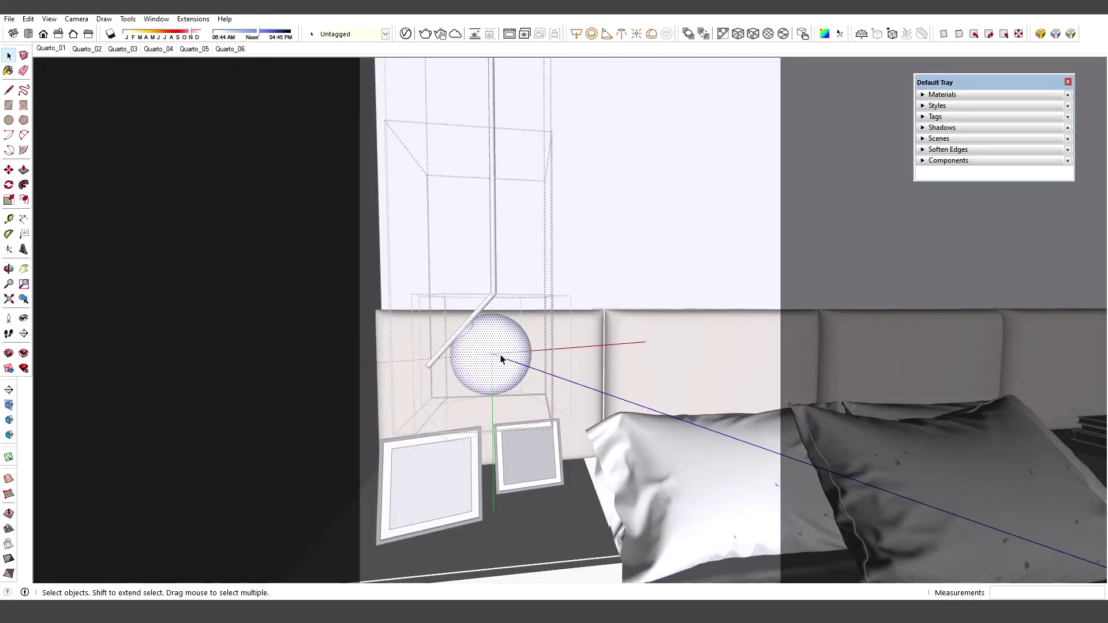
{"action": "key", "text": "Escape"}
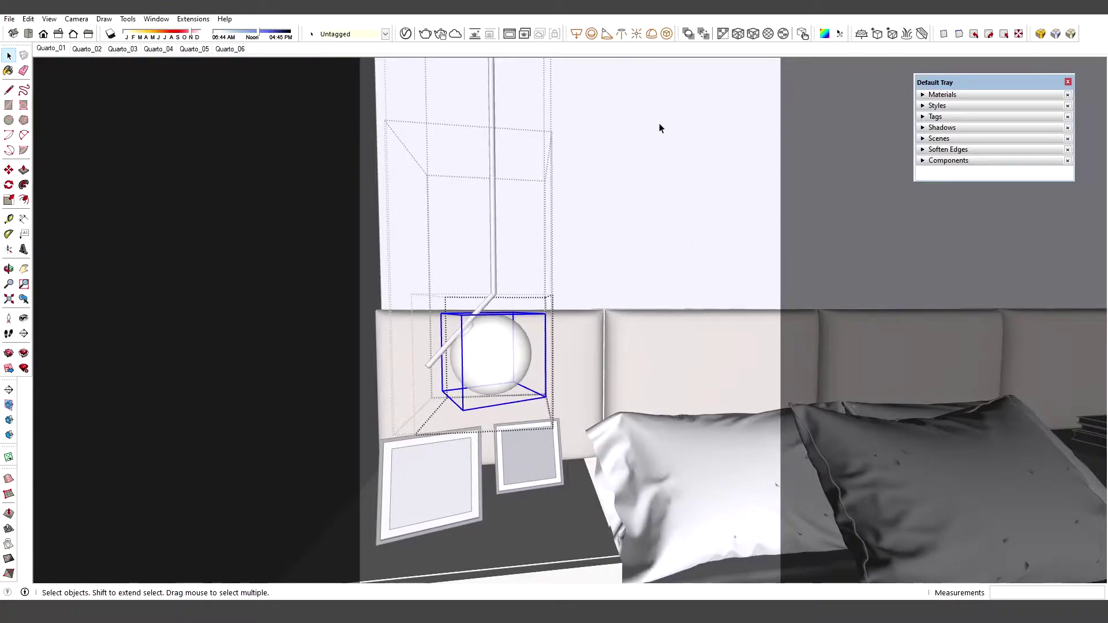
{"action": "left_click", "coordinate": [667, 35]}
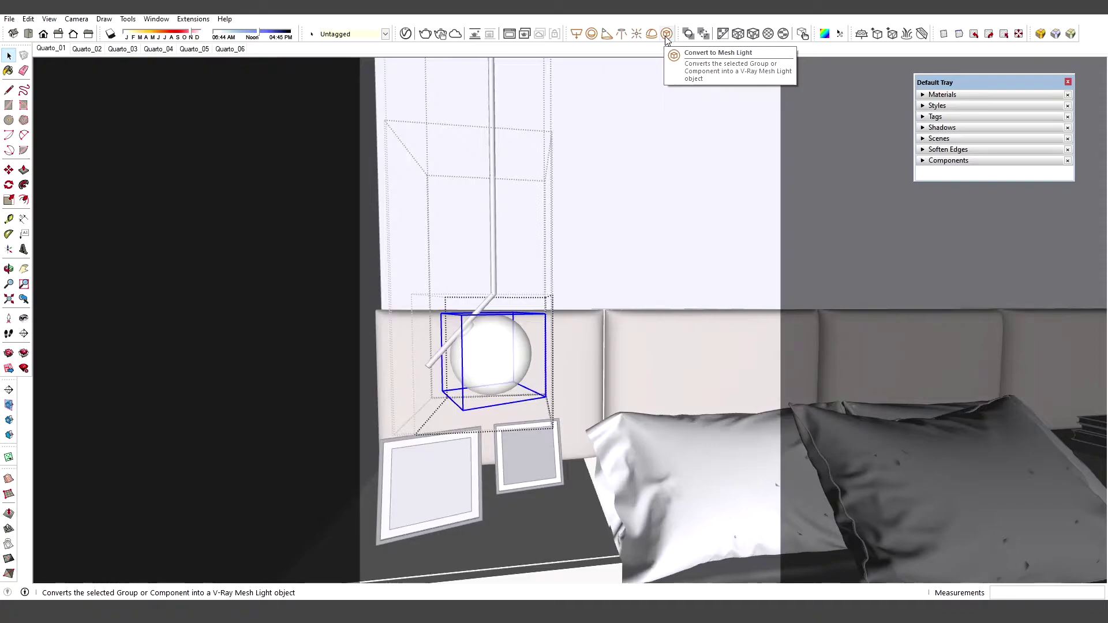
{"action": "double_click", "coordinate": [495, 347]}
{"action": "left_click", "coordinate": [497, 349]}
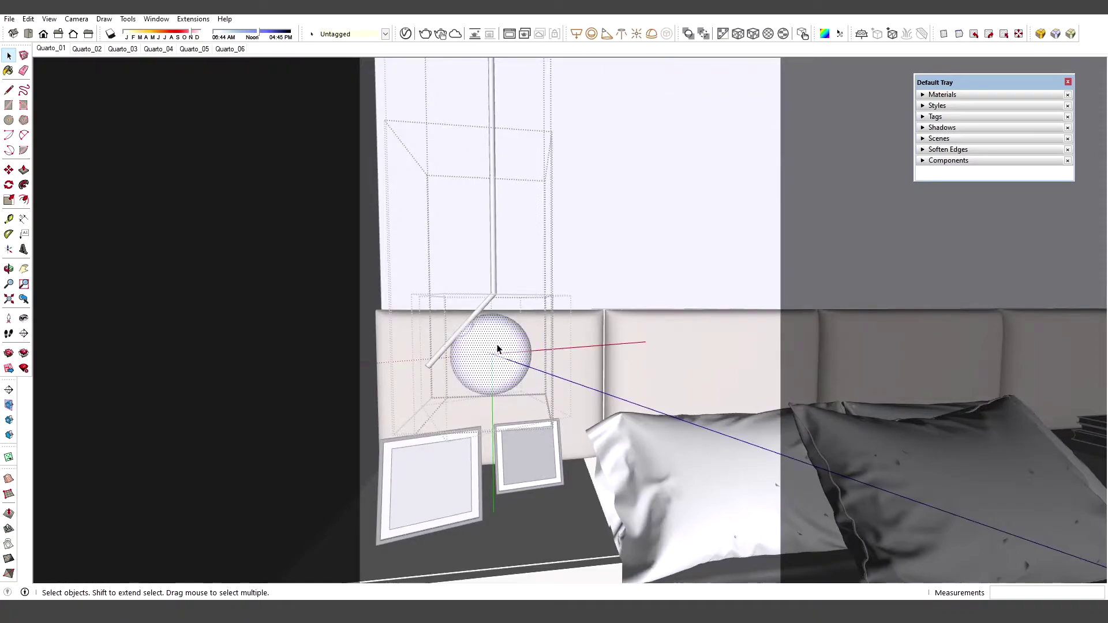
{"action": "left_click", "coordinate": [667, 35]}
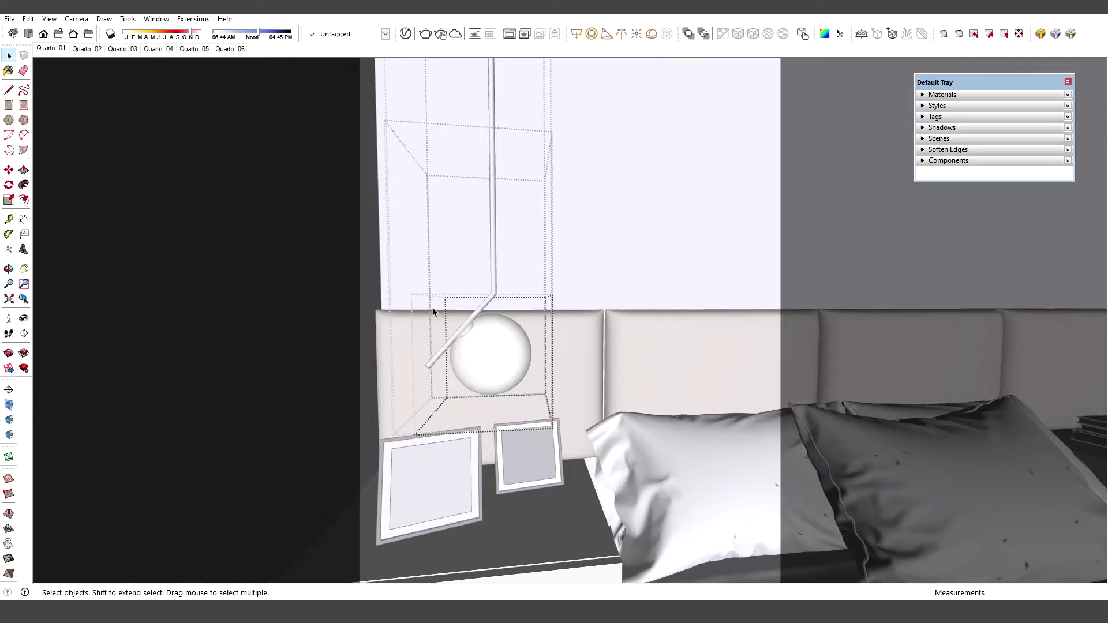
Convert the pendant's globe group into a V-Ray mesh light and leave the lamp's nested groups
{"action": "left_click", "coordinate": [494, 365]}
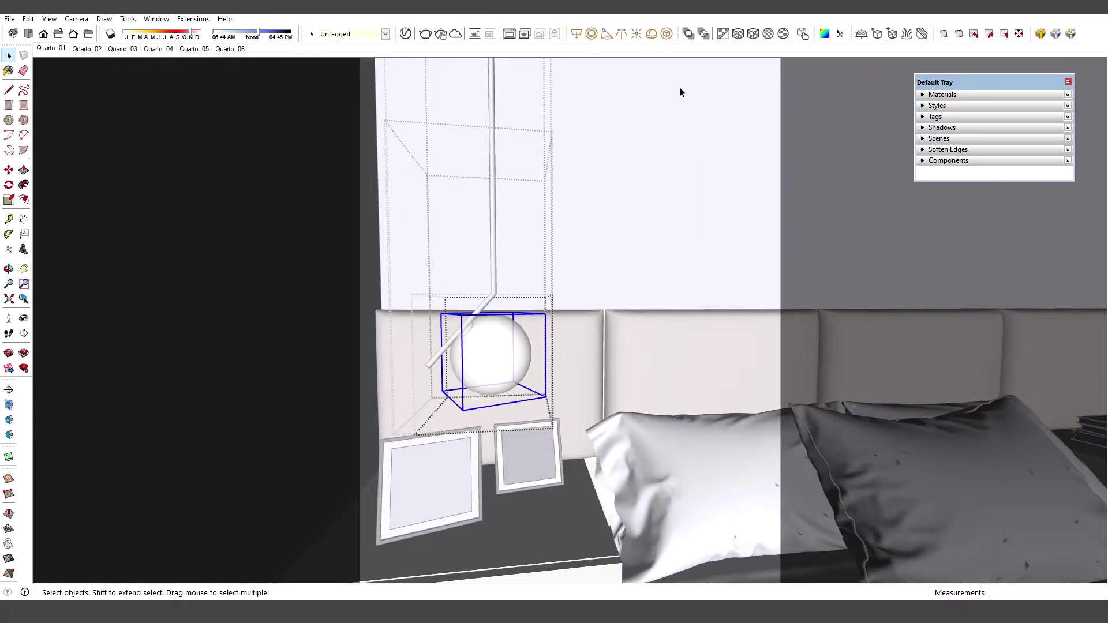
{"action": "left_click", "coordinate": [668, 36]}
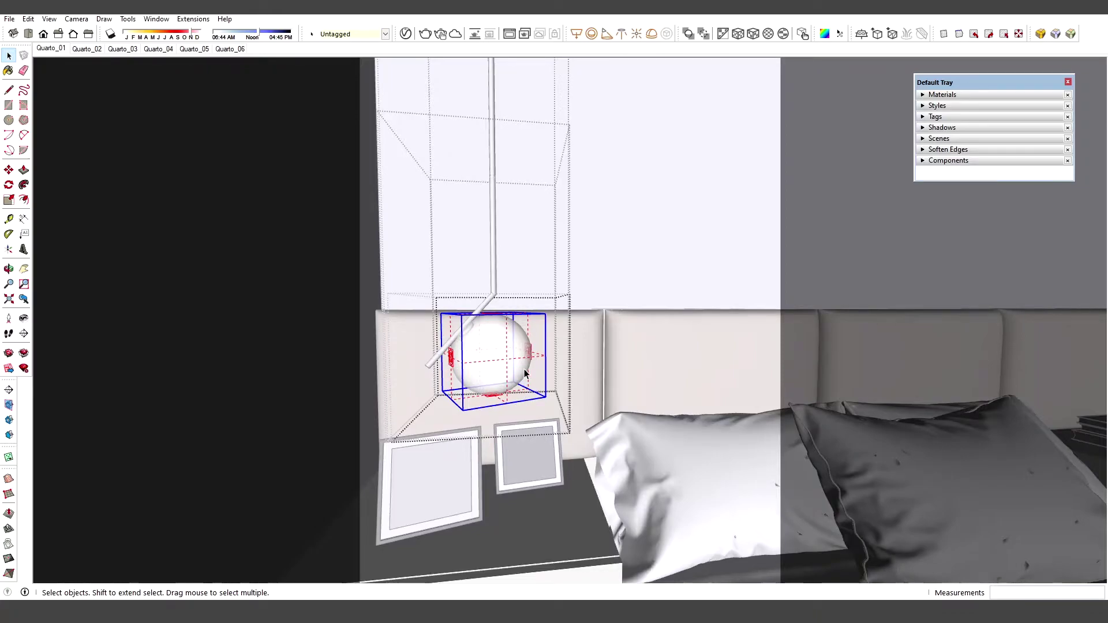
{"action": "key", "text": "Escape"}
{"action": "key", "text": "Escape"}
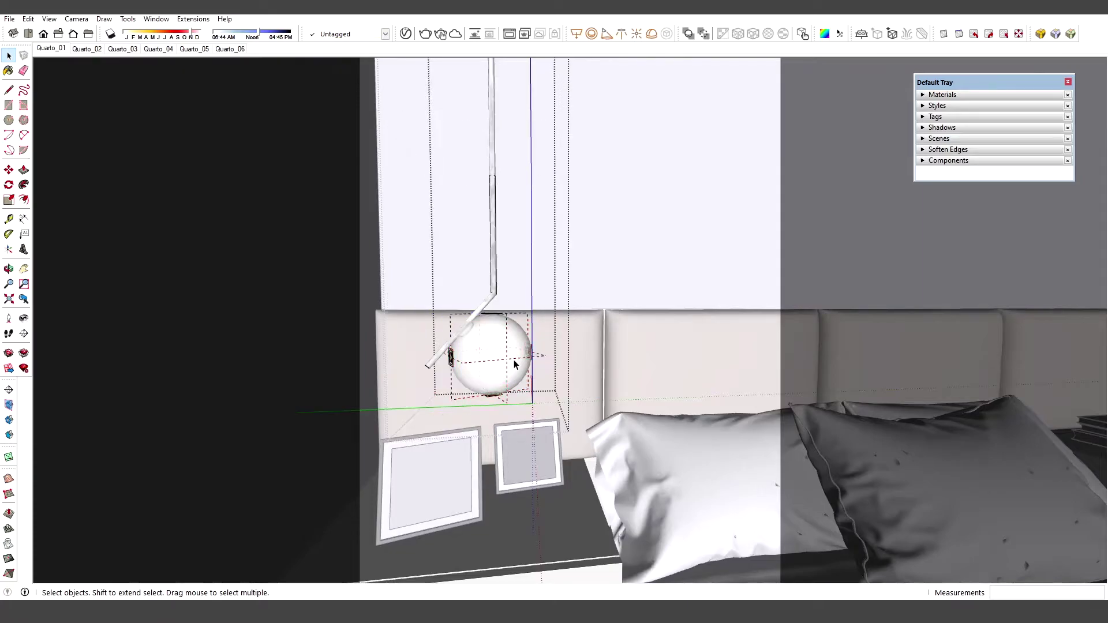
{"action": "middle_click_drag", "start_coordinate": [515, 364], "coordinate": [708, 280]}
{"action": "left_click", "coordinate": [758, 287]}
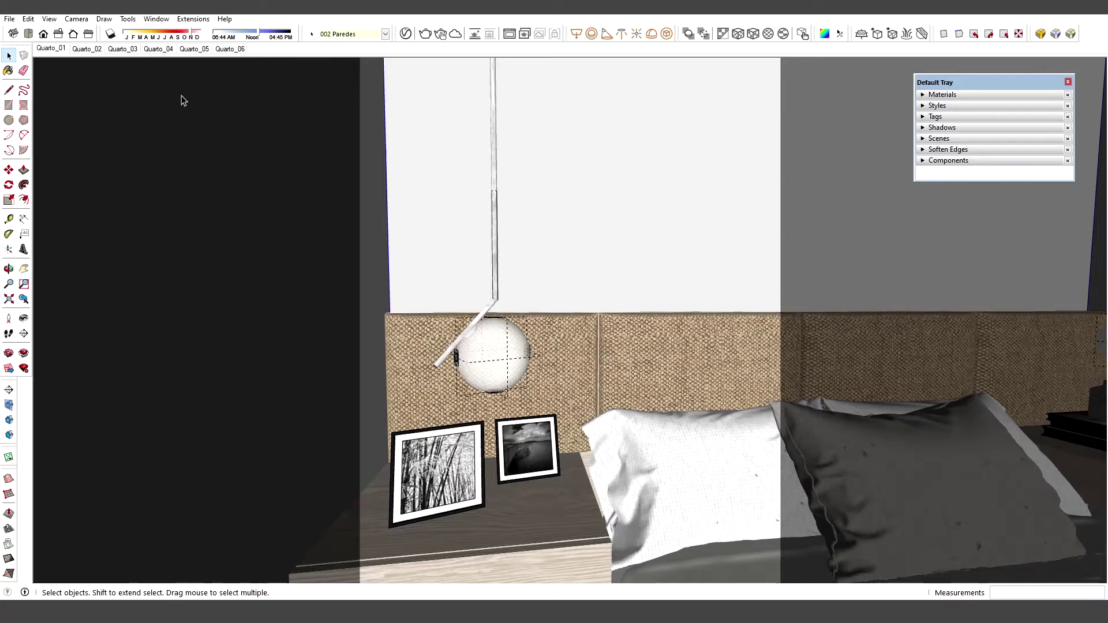
Return to the Quarto_01 scene and check the mesh light on both pendants by selecting each lamp
{"action": "left_click", "coordinate": [52, 49]}
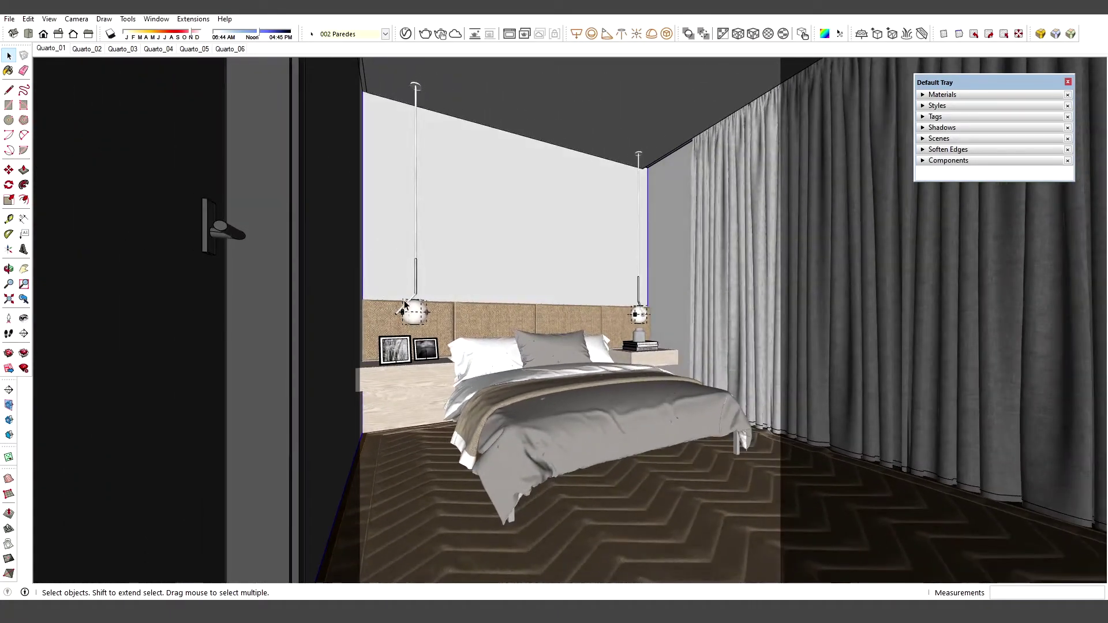
{"action": "left_click", "coordinate": [415, 314]}
{"action": "left_click", "coordinate": [640, 317]}
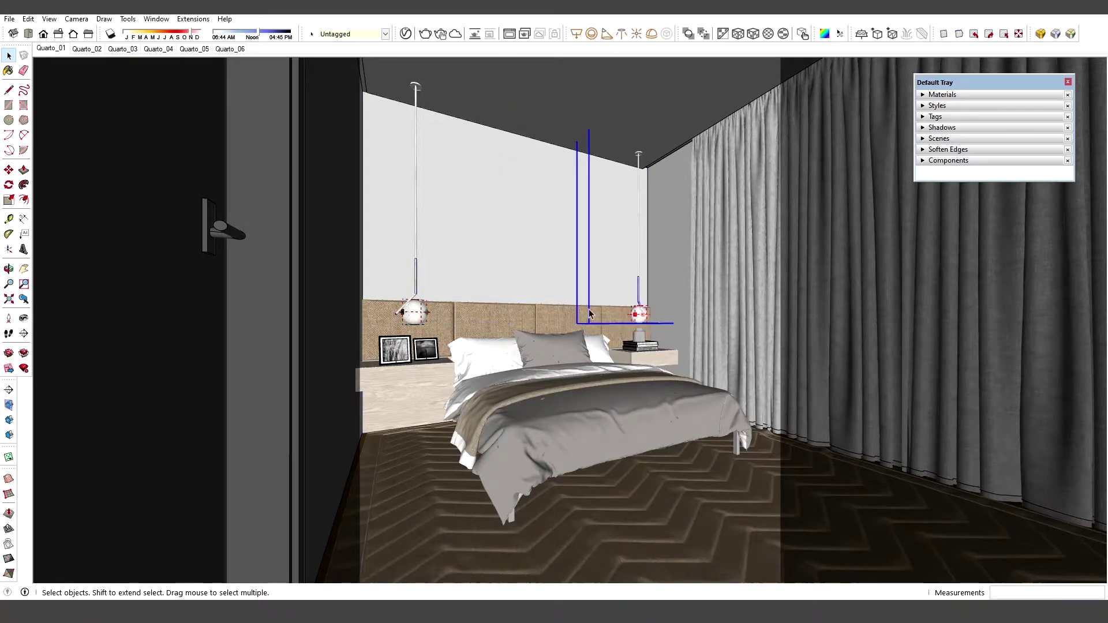
{"action": "left_click", "coordinate": [420, 313]}
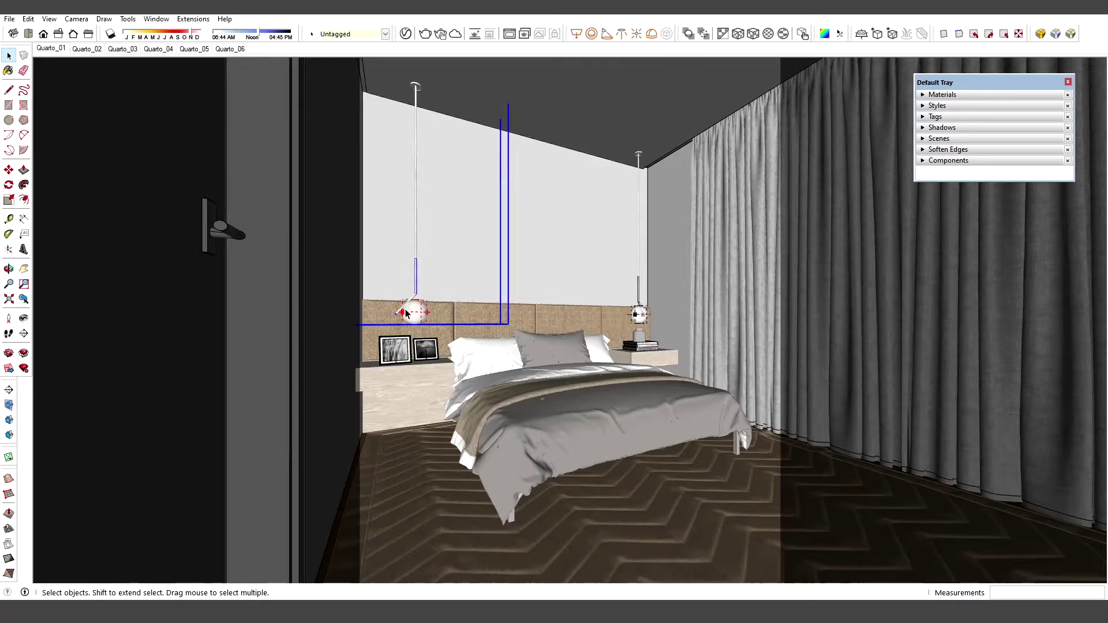
Rename the Mesh Light asset in the V-Ray Asset Editor as "Mesh Light - Pendente"
{"action": "left_click", "coordinate": [406, 34]}
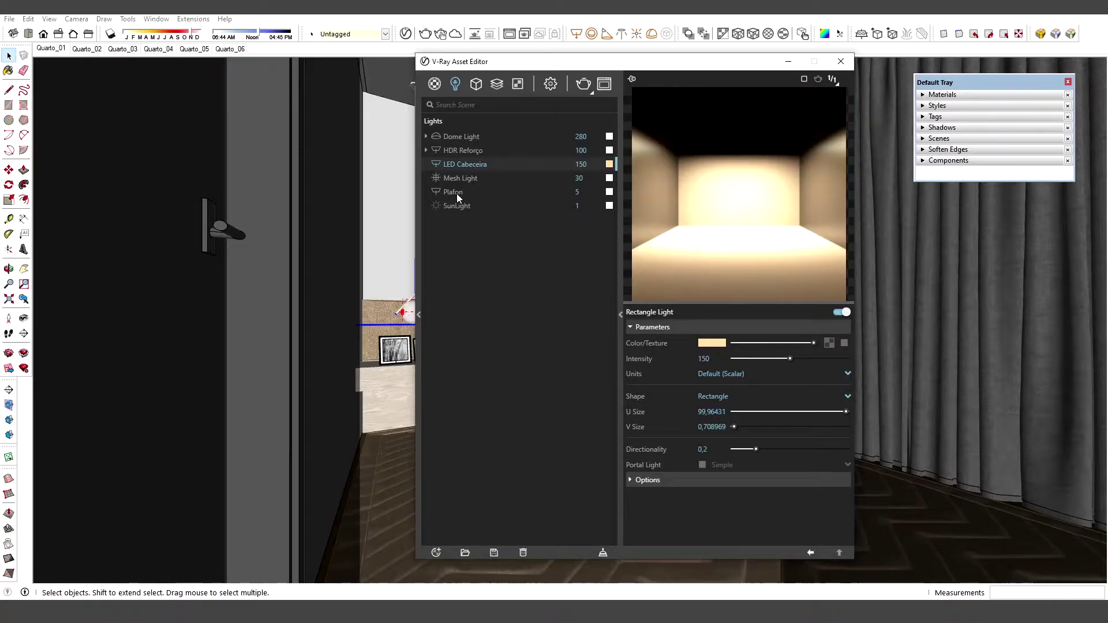
{"action": "left_click", "coordinate": [466, 178]}
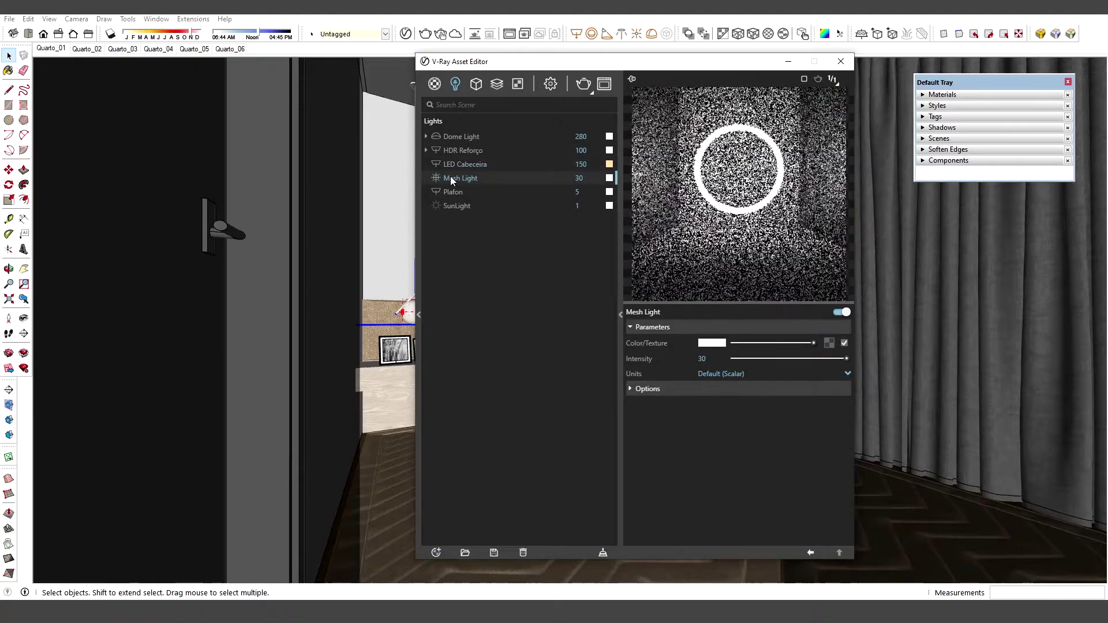
{"action": "left_click", "coordinate": [491, 179]}
{"action": "type", "text": "- Pendente"}
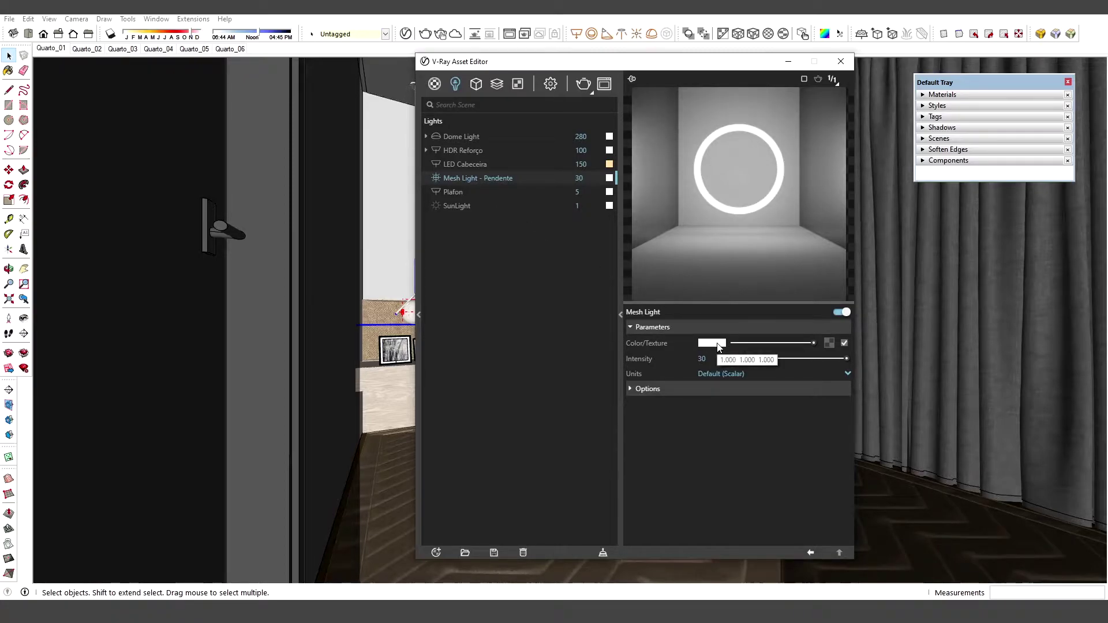
Set the pendant mesh light's colour temperature to 4000 K, after consulting the bedroom reference render and trying a dark red
{"action": "key", "text": "alt+Tab"}
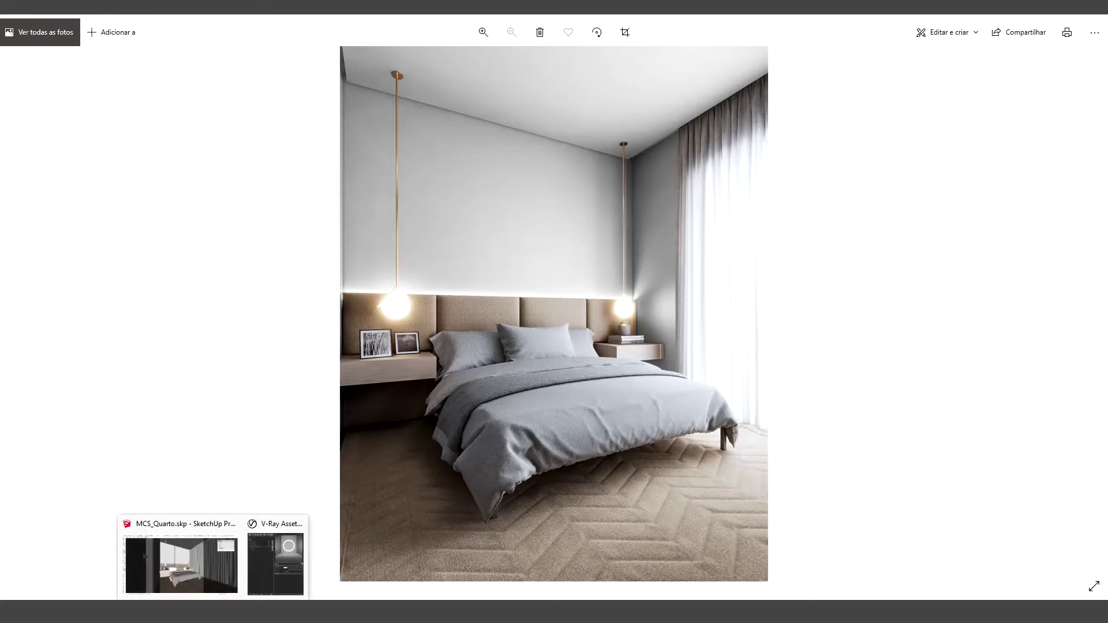
{"action": "left_click", "coordinate": [248, 543]}
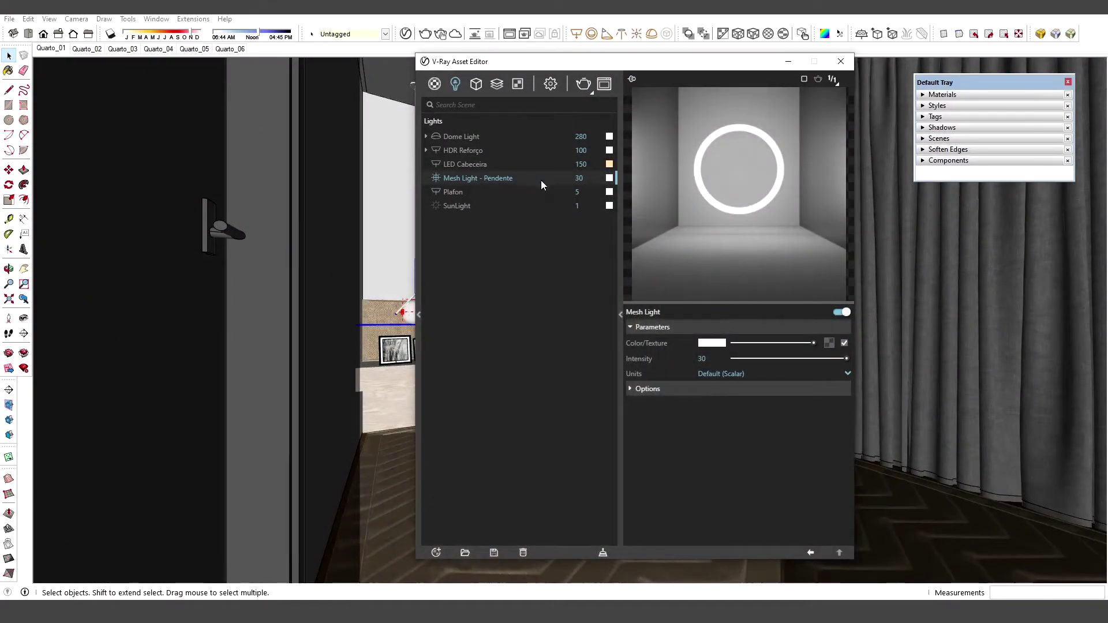
{"action": "left_click", "coordinate": [706, 344]}
{"action": "left_click_drag", "start_coordinate": [620, 203], "coordinate": [460, 223]}
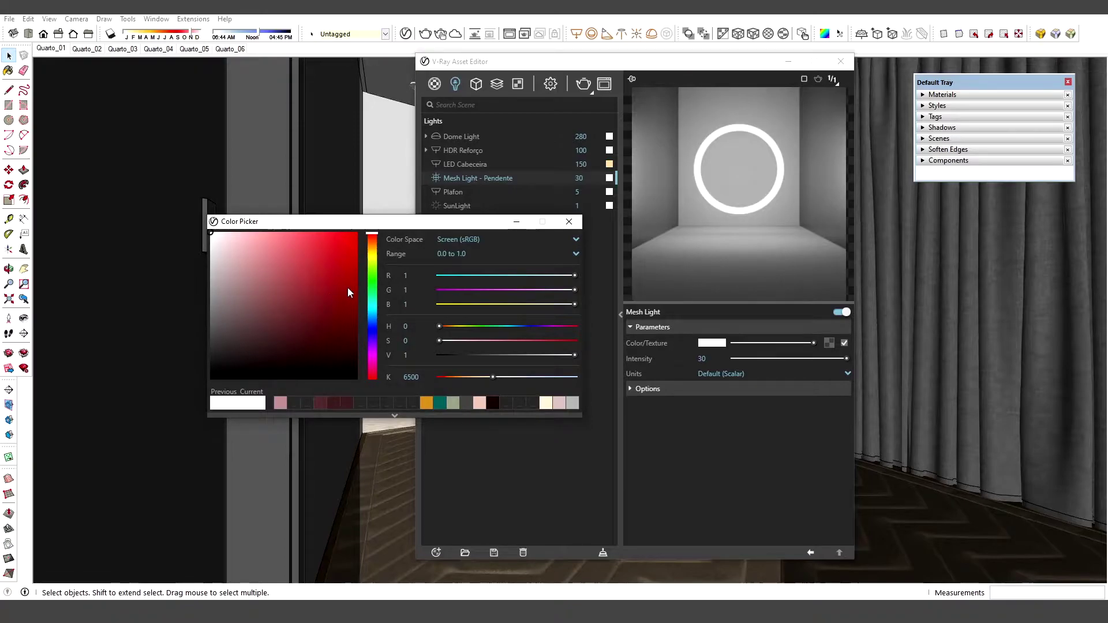
{"action": "left_click_drag", "start_coordinate": [266, 269], "coordinate": [329, 282]}
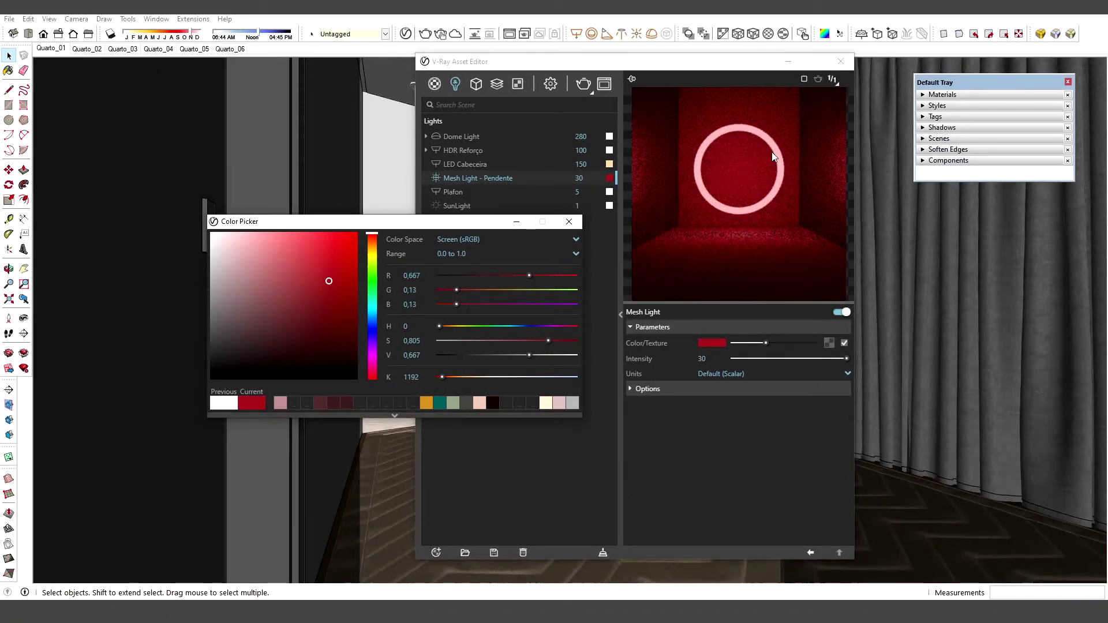
{"action": "mouse_move", "coordinate": [389, 379]}
{"action": "left_click_drag", "start_coordinate": [426, 376], "coordinate": [415, 377]}
{"action": "type", "text": "4000"}
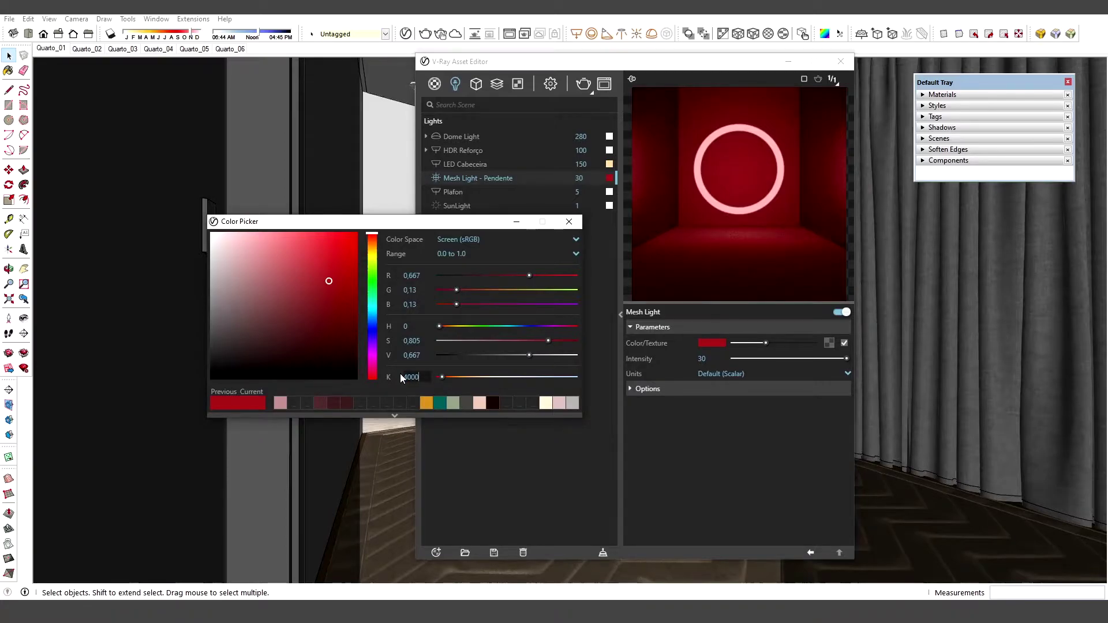
{"action": "key", "text": "Return"}
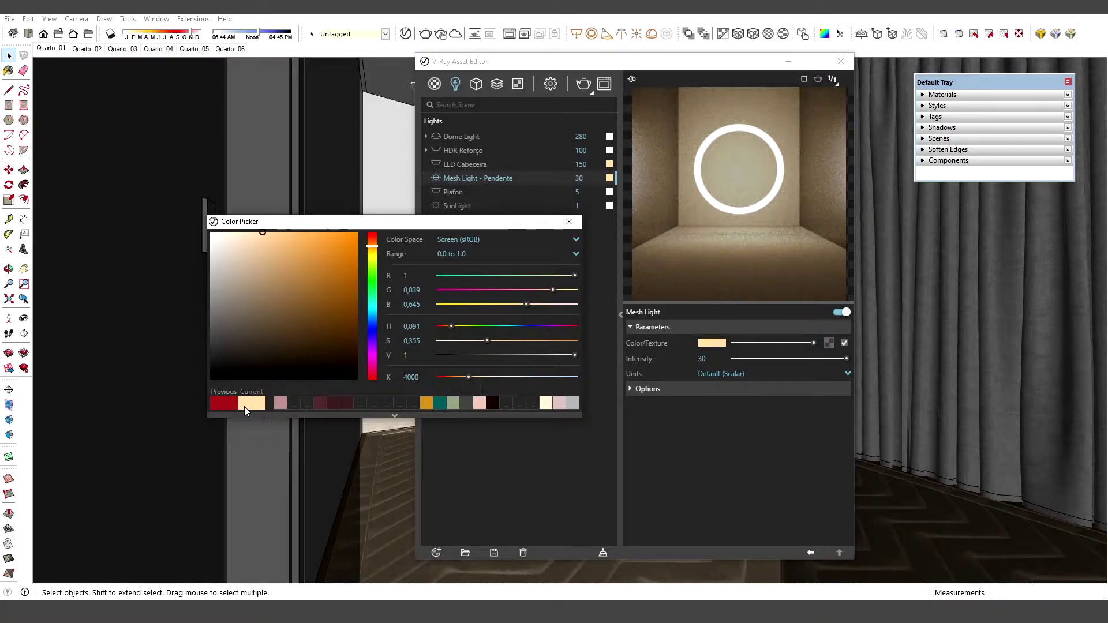
Try a more saturated orange for the pendant light, restore its temperature to 4000 K and close the Color Picker
{"action": "left_click", "coordinate": [262, 233]}
{"action": "mouse_move", "coordinate": [262, 233]}
{"action": "left_mouse_down"}
{"action": "mouse_move", "coordinate": [322, 231]}
{"action": "mouse_move", "coordinate": [242, 230]}
{"action": "mouse_move", "coordinate": [296, 229]}
{"action": "mouse_move", "coordinate": [282, 231]}
{"action": "left_mouse_up"}
{"action": "double_click", "coordinate": [430, 376]}
{"action": "type", "text": "4000"}
{"action": "key", "text": "Return"}
{"action": "left_click", "coordinate": [574, 225]}
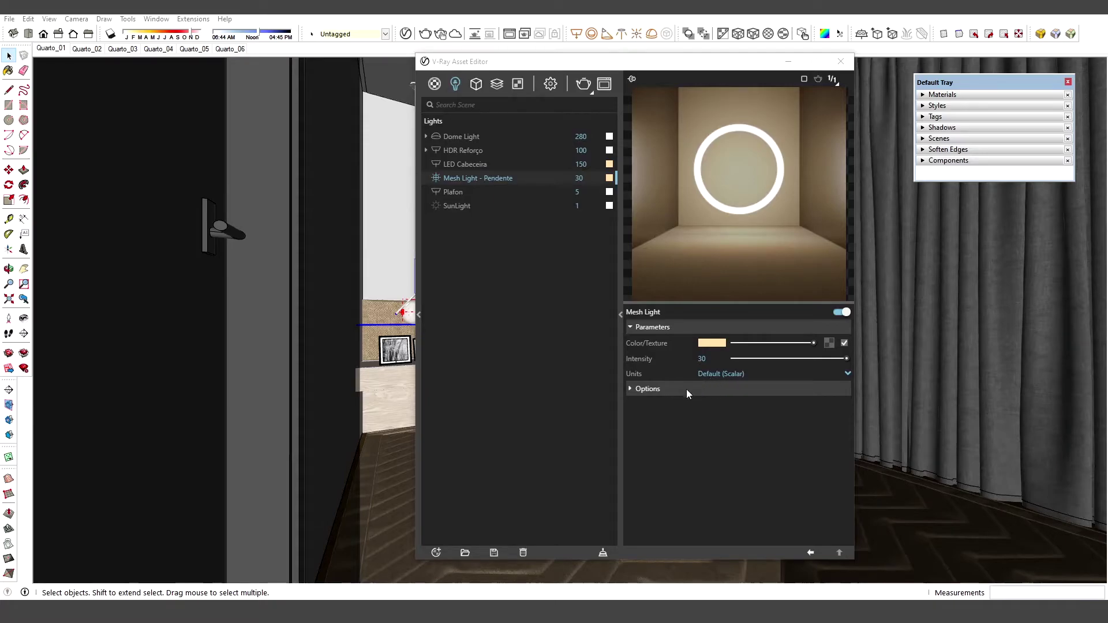
Set the pendant mesh light's units to Radiant power (W) and compare the finished Quarto_05 render with the lamp in the model
{"action": "left_click", "coordinate": [847, 373]}
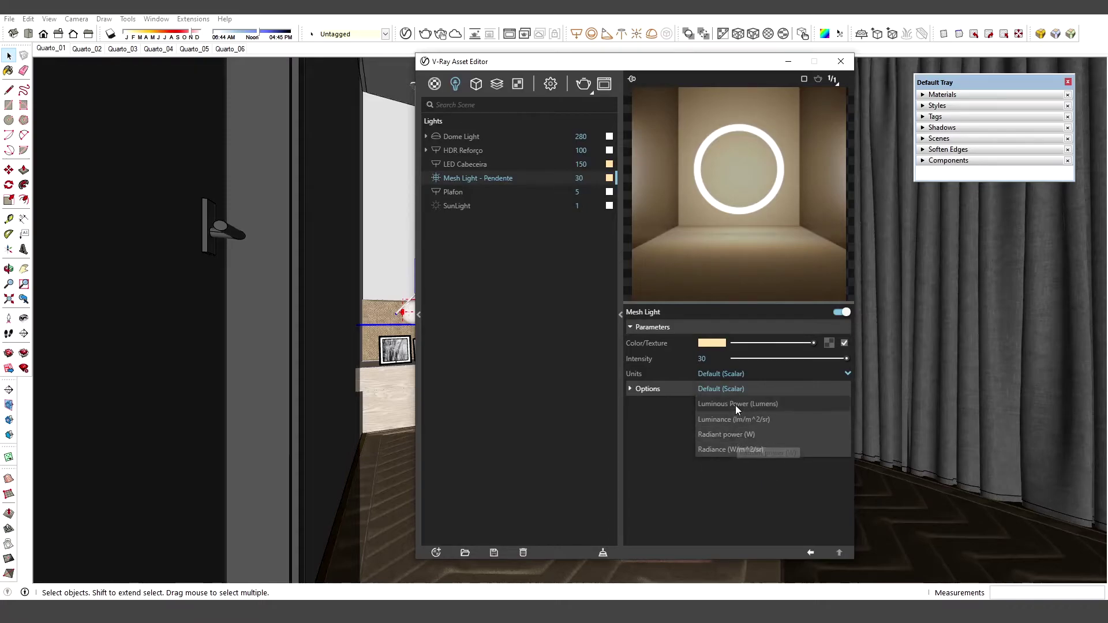
{"action": "left_click", "coordinate": [745, 435]}
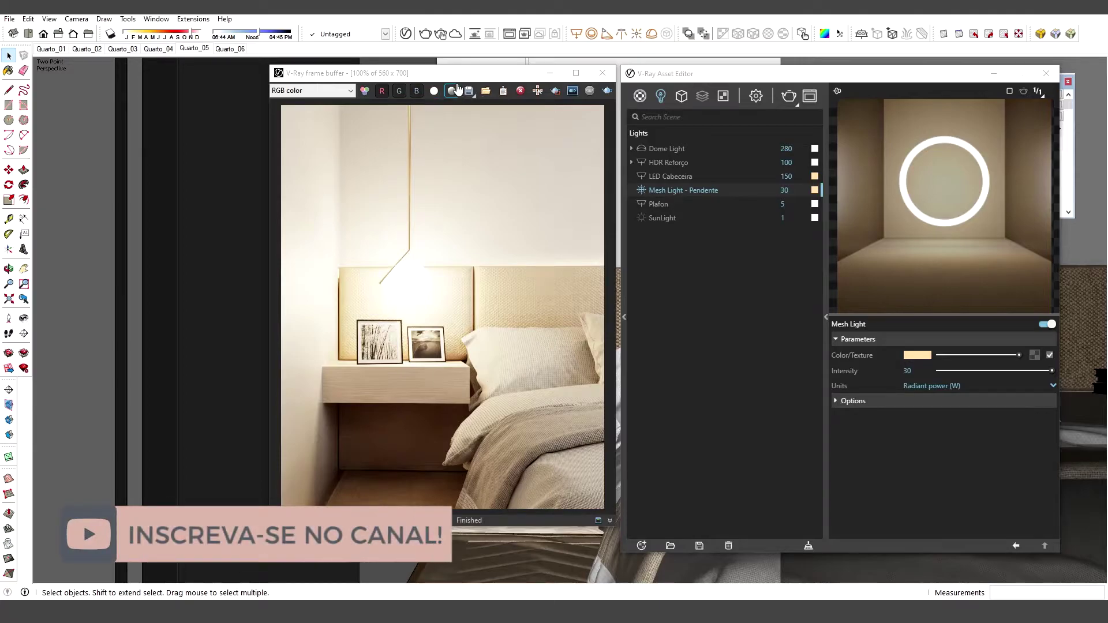
{"action": "mouse_move", "coordinate": [460, 80]}
{"action": "left_mouse_down"}
{"action": "mouse_move", "coordinate": [462, 455]}
{"action": "mouse_move", "coordinate": [439, 471]}
{"action": "left_mouse_up"}
{"action": "mouse_move", "coordinate": [746, 74]}
{"action": "left_mouse_down"}
{"action": "mouse_move", "coordinate": [716, 528]}
{"action": "mouse_move", "coordinate": [767, 78]}
{"action": "left_mouse_up"}
{"action": "left_click_drag", "start_coordinate": [494, 465], "coordinate": [525, 75]}
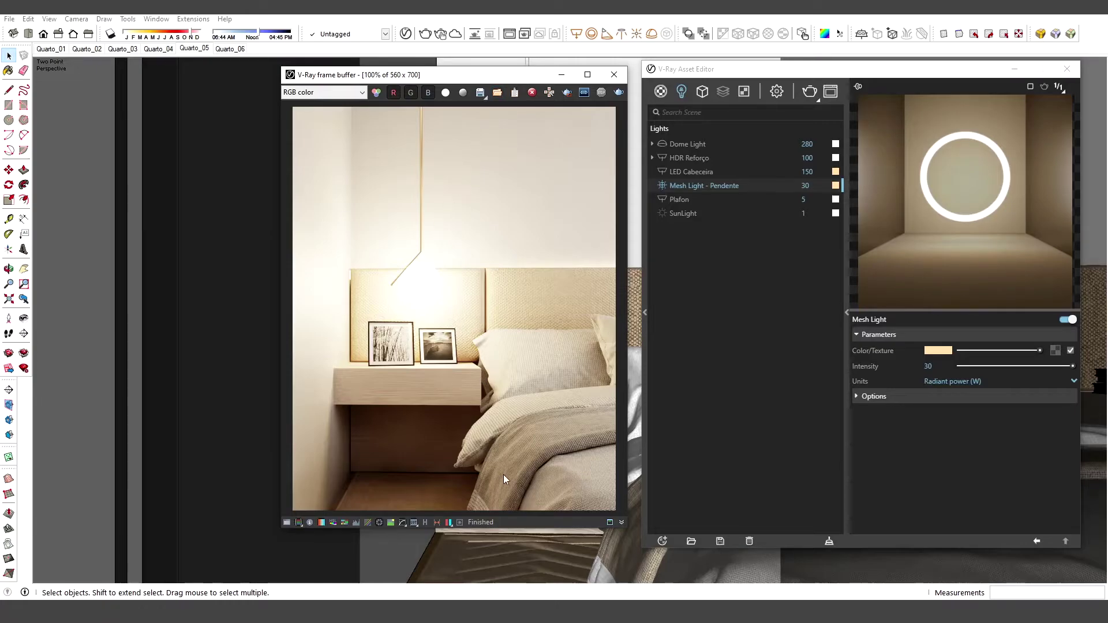
{"action": "mouse_move", "coordinate": [500, 75]}
{"action": "left_mouse_down"}
{"action": "mouse_move", "coordinate": [434, 365]}
{"action": "mouse_move", "coordinate": [399, 467]}
{"action": "left_mouse_up"}
{"action": "left_click_drag", "start_coordinate": [758, 75], "coordinate": [732, 89]}
{"action": "left_click_drag", "start_coordinate": [414, 469], "coordinate": [488, 92]}
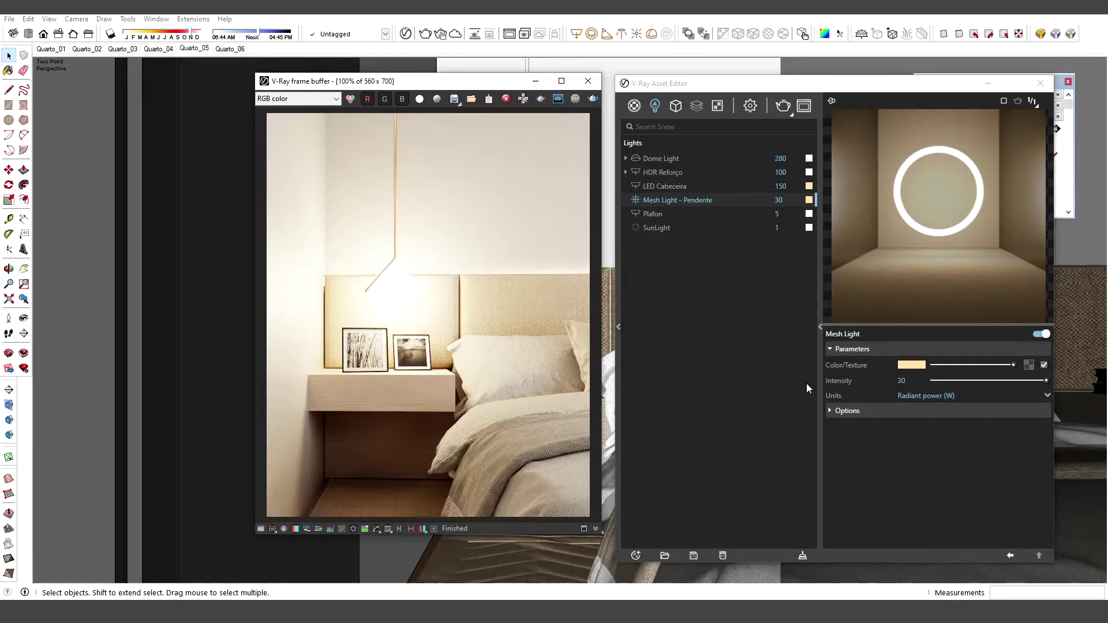
Turn off Affect Diffuse in the pendant mesh light's options, after checking the rendered lamp against the model and previewing the setting on and off
{"action": "left_click", "coordinate": [851, 413]}
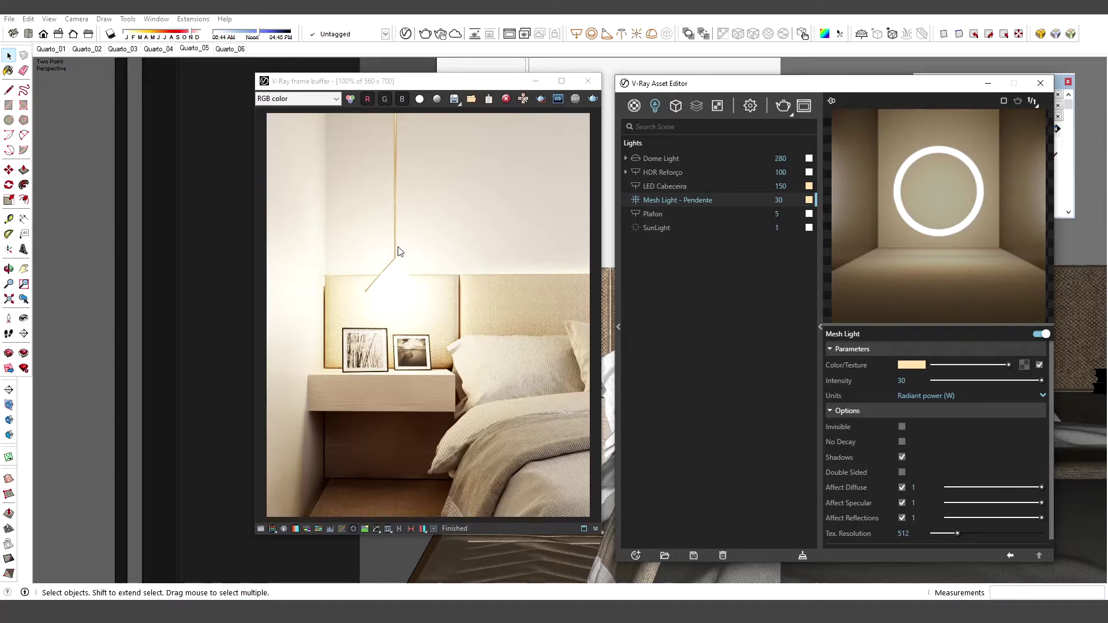
{"action": "left_click_drag", "start_coordinate": [369, 86], "coordinate": [362, 367]}
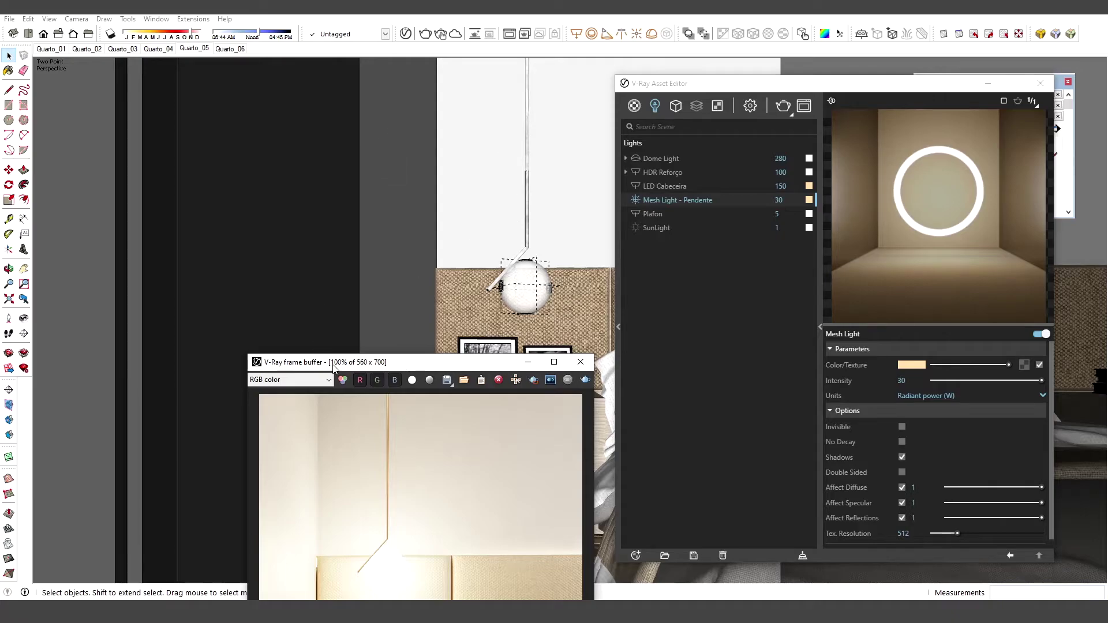
{"action": "left_click_drag", "start_coordinate": [354, 363], "coordinate": [367, 85]}
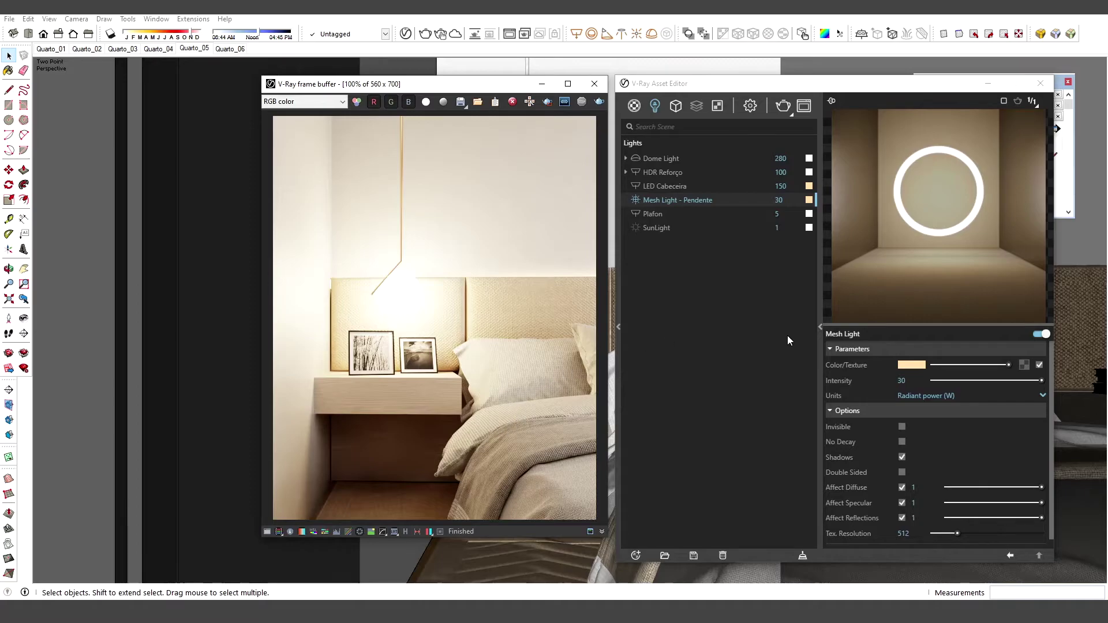
{"action": "left_click", "coordinate": [903, 489]}
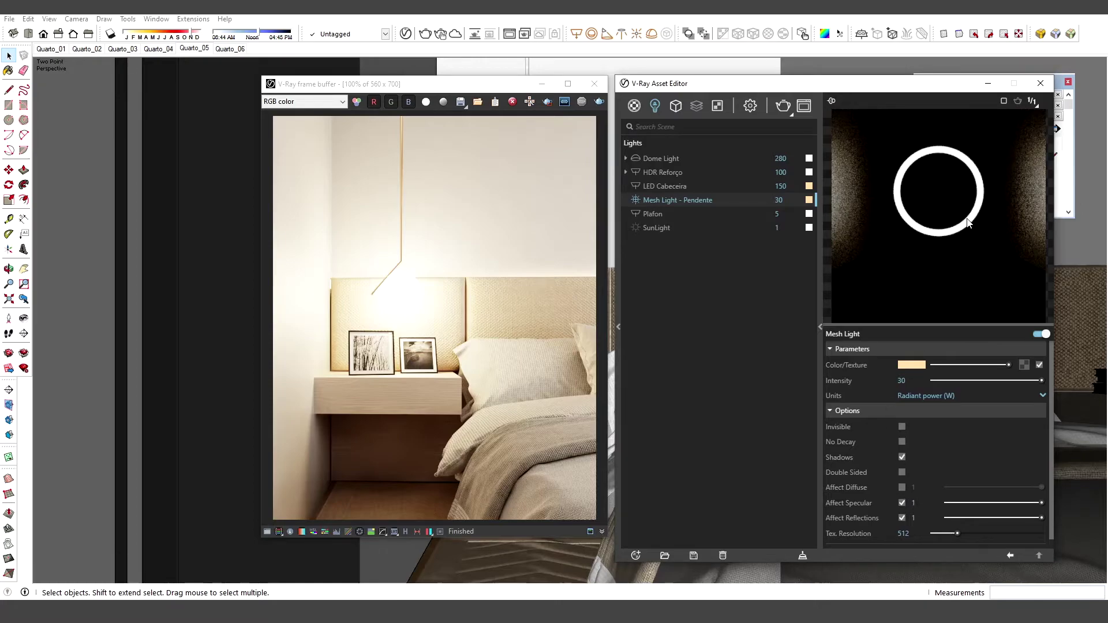
{"action": "left_click", "coordinate": [904, 488]}
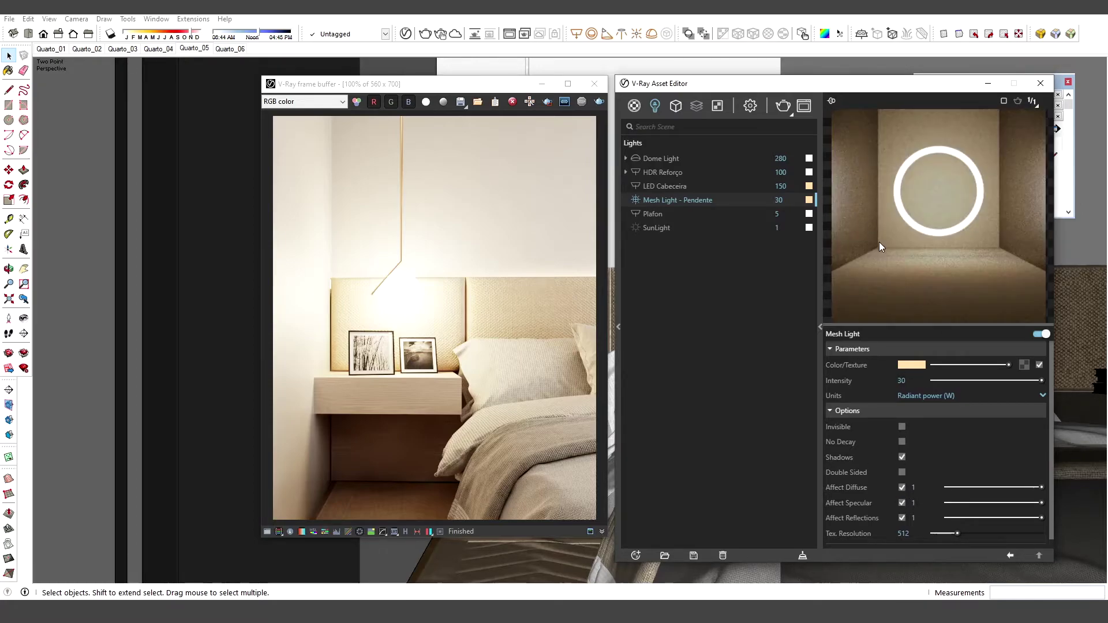
{"action": "left_click", "coordinate": [903, 487]}
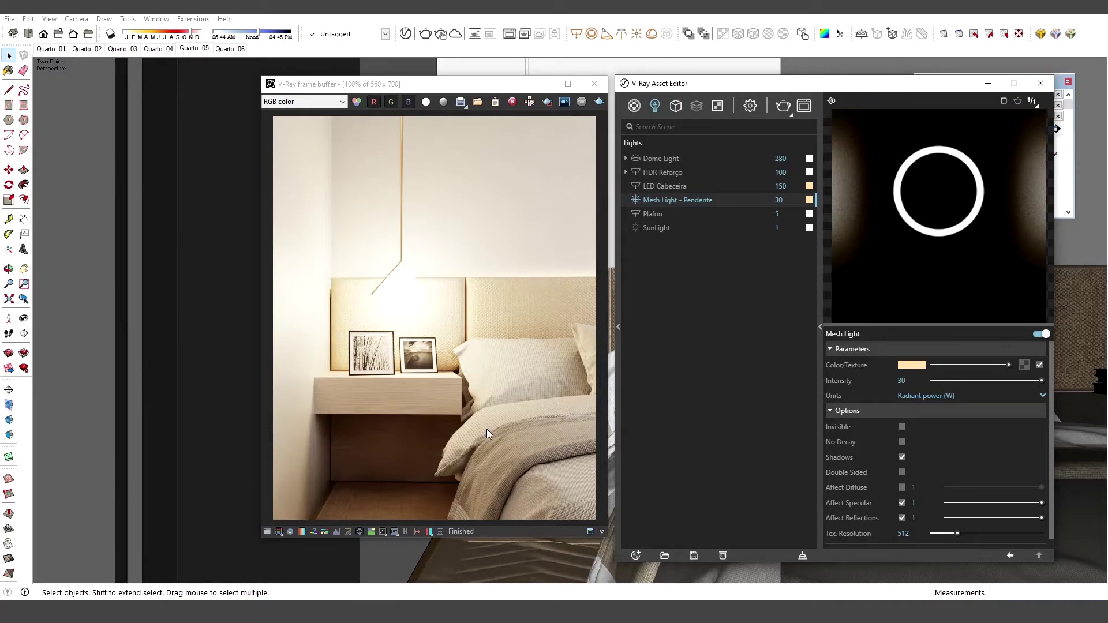
Compare the two renders in the frame buffer history with an A/B wipe, revealing the second render across the whole image
{"action": "left_click", "coordinate": [524, 393]}
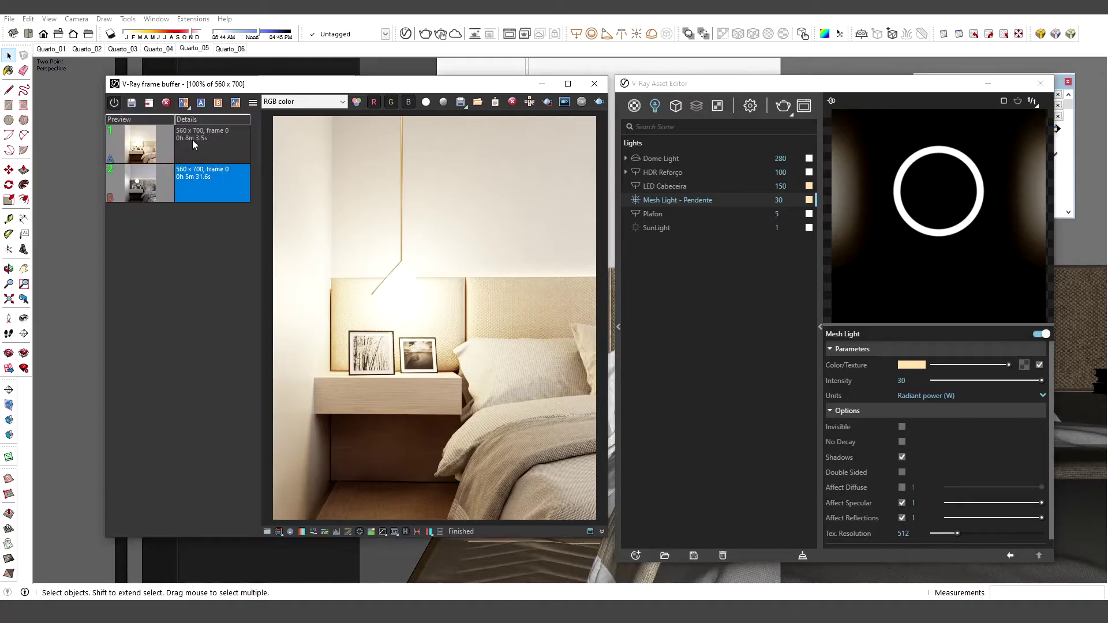
{"action": "left_click", "coordinate": [184, 103]}
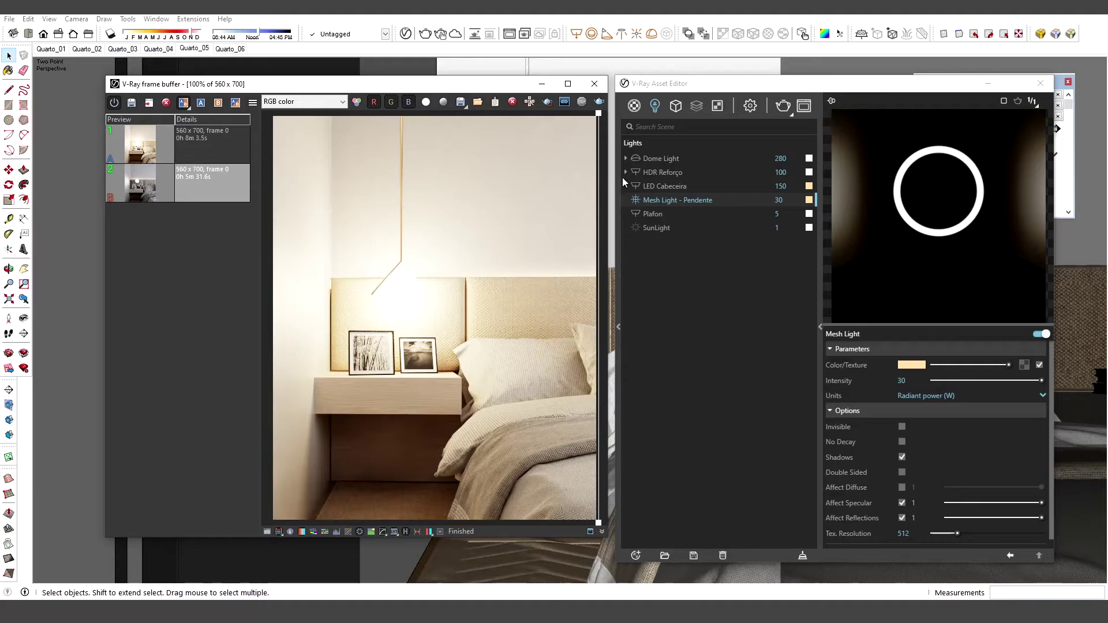
{"action": "left_click_drag", "start_coordinate": [601, 178], "coordinate": [269, 185]}
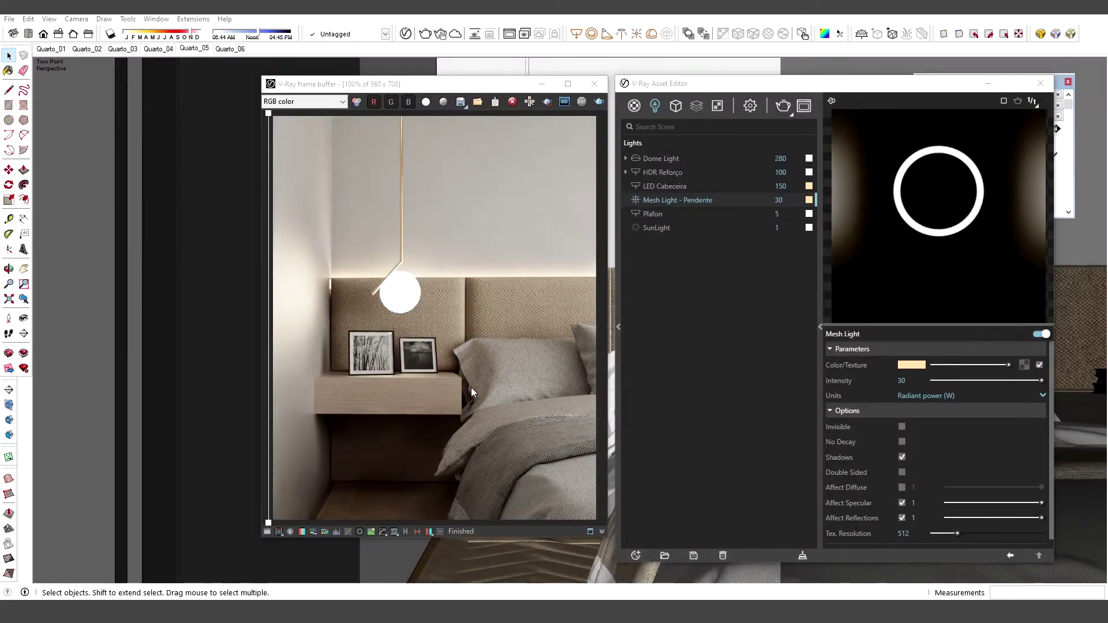
{"action": "left_click", "coordinate": [403, 208]}
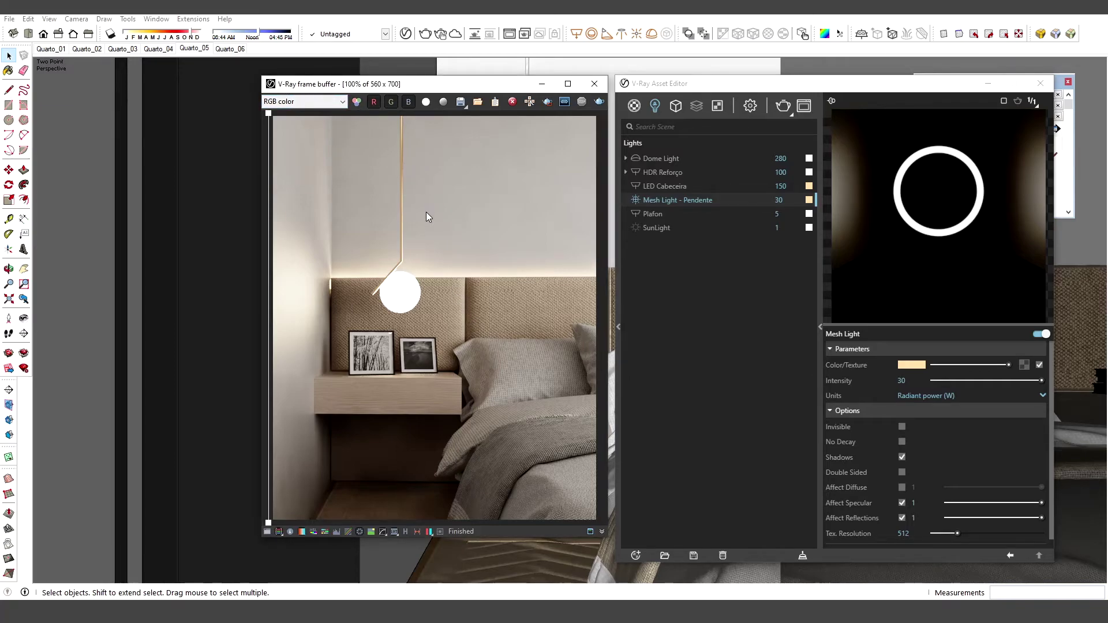
{"action": "left_click_drag", "start_coordinate": [409, 85], "coordinate": [401, 86]}
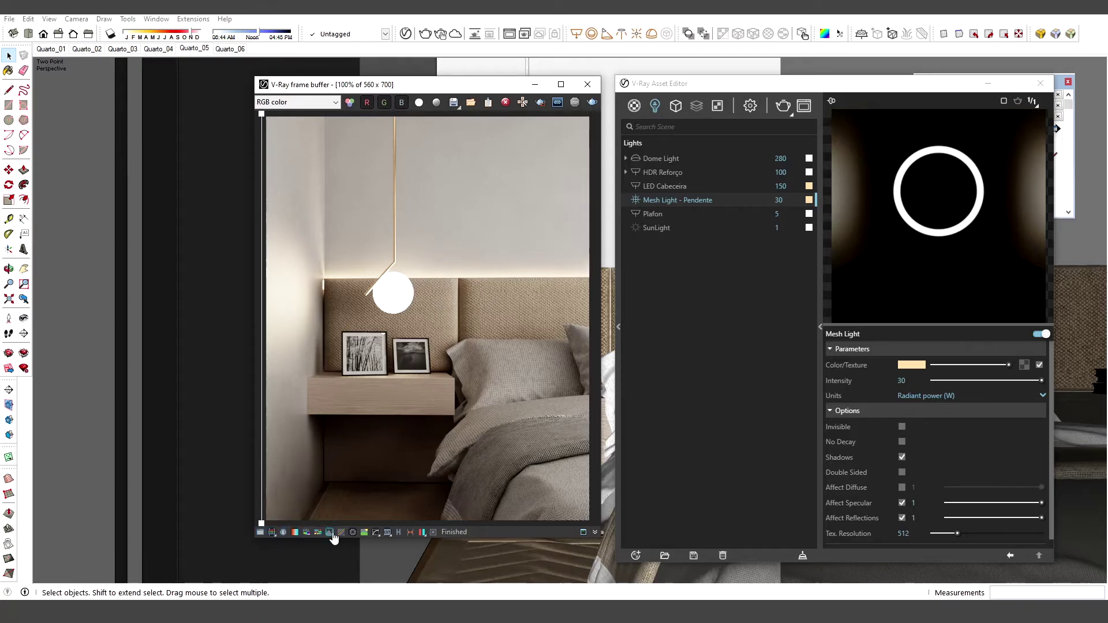
Enable the Bloom/Glare lens effect on the render with size 16.98, bloom 0.18 and intensity 0.66
{"action": "left_click", "coordinate": [433, 532]}
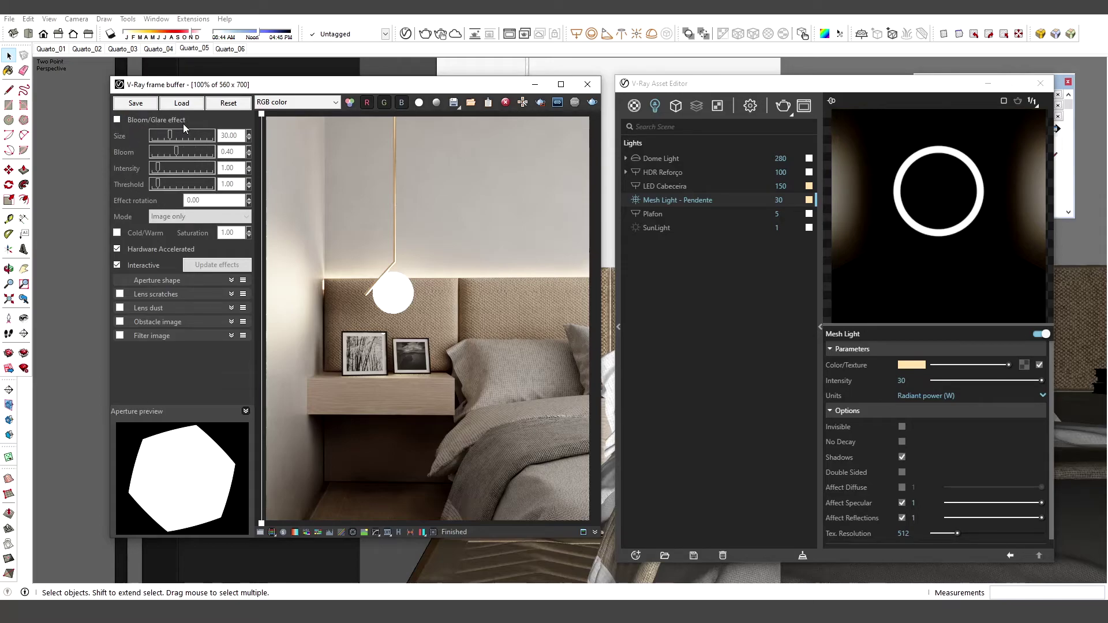
{"action": "left_click", "coordinate": [117, 120]}
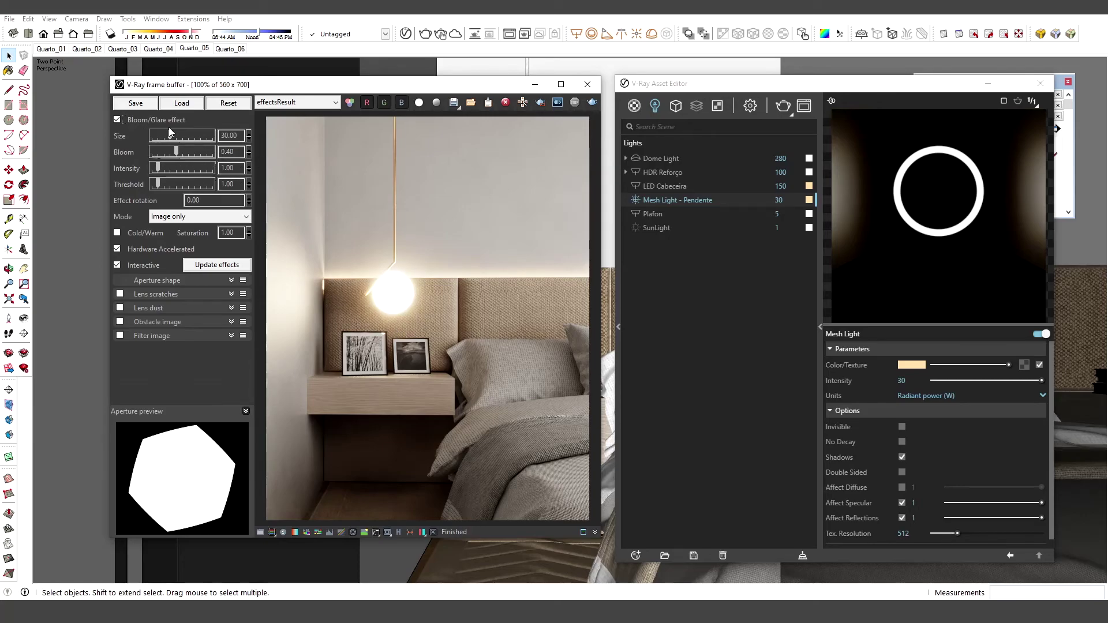
{"action": "mouse_move", "coordinate": [171, 141]}
{"action": "left_mouse_down"}
{"action": "mouse_move", "coordinate": [191, 140]}
{"action": "mouse_move", "coordinate": [160, 140]}
{"action": "mouse_move", "coordinate": [164, 154]}
{"action": "left_mouse_up"}
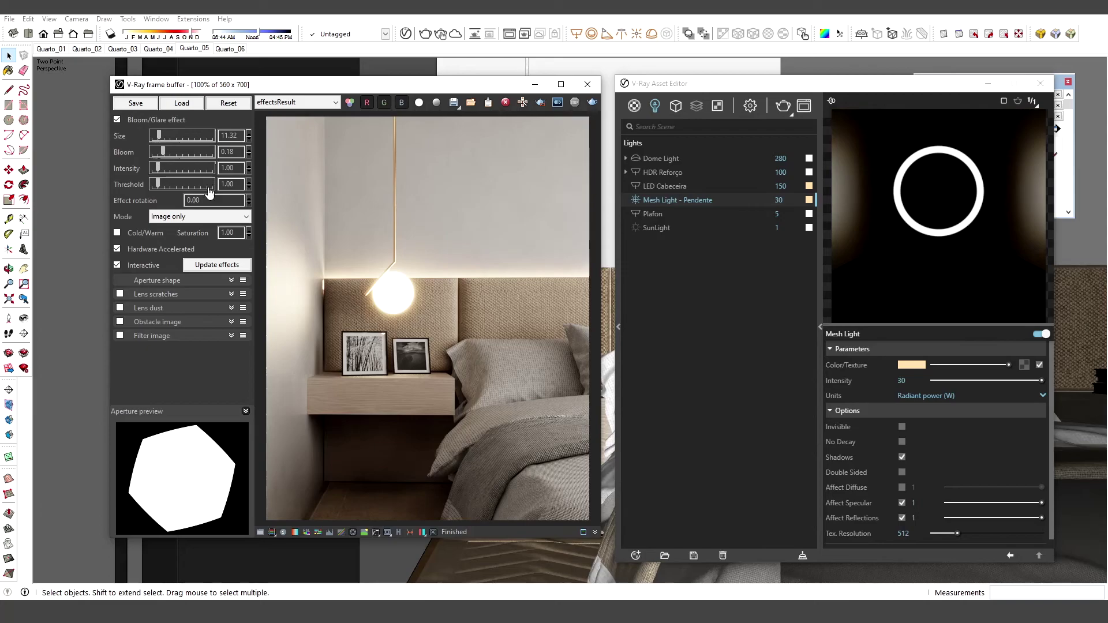
{"action": "left_click_drag", "start_coordinate": [158, 168], "coordinate": [156, 168]}
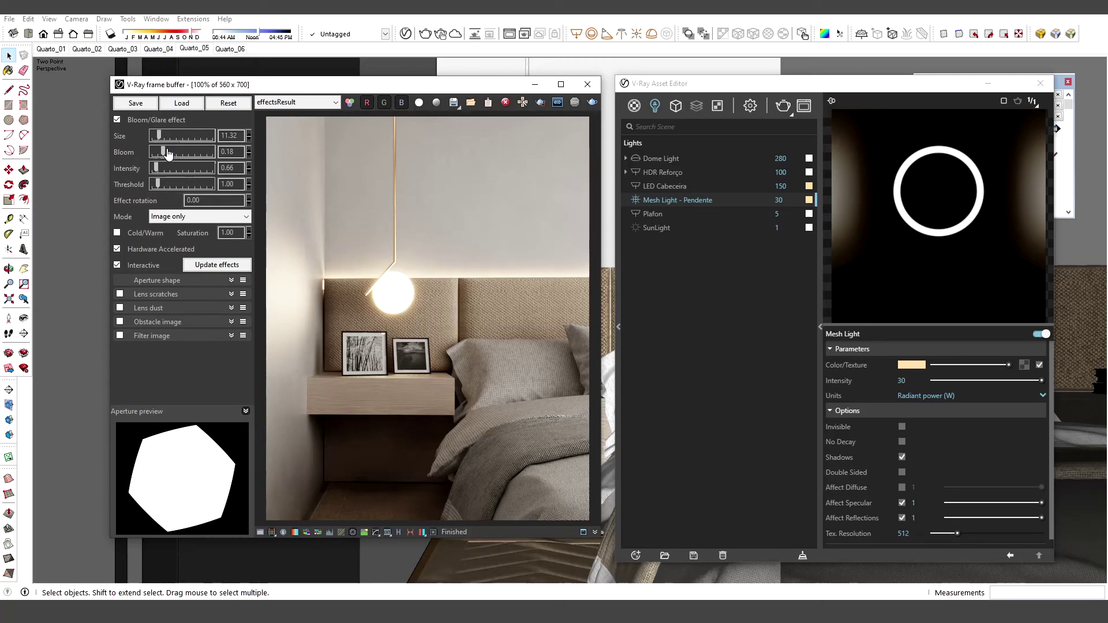
{"action": "left_click_drag", "start_coordinate": [160, 137], "coordinate": [162, 136]}
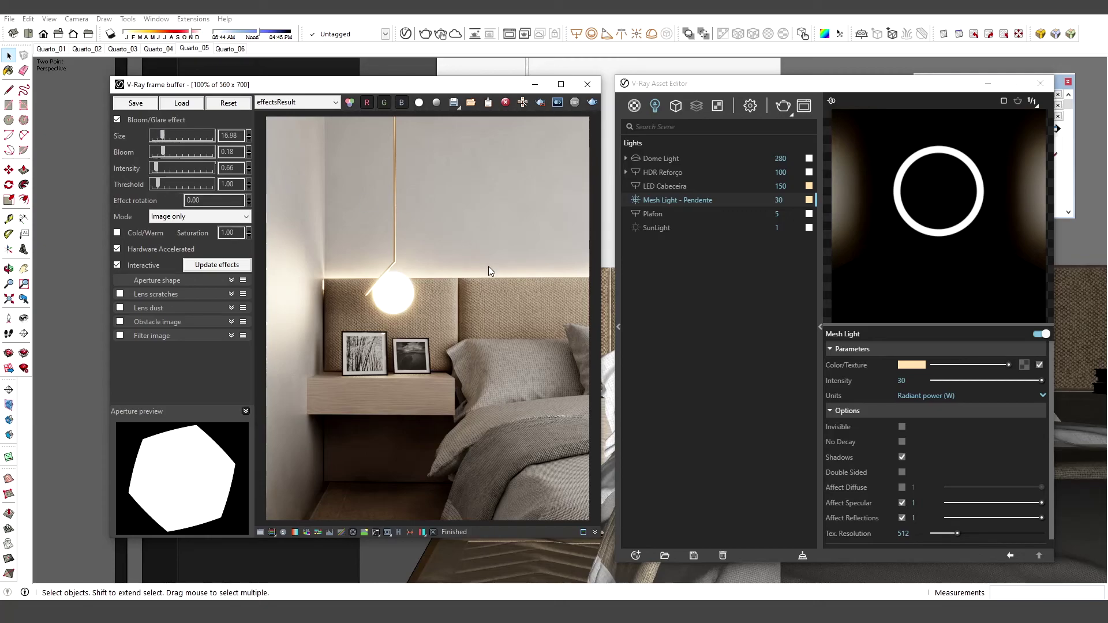